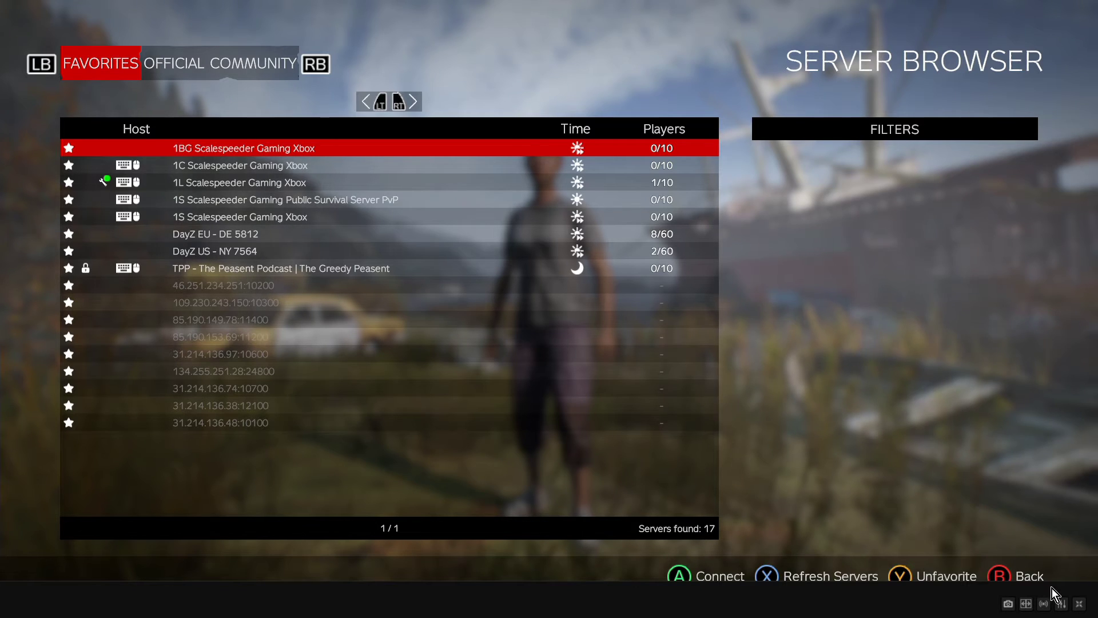
# Take the RECentral game capture out of full-screen preview
pyautogui.click(1080, 603)
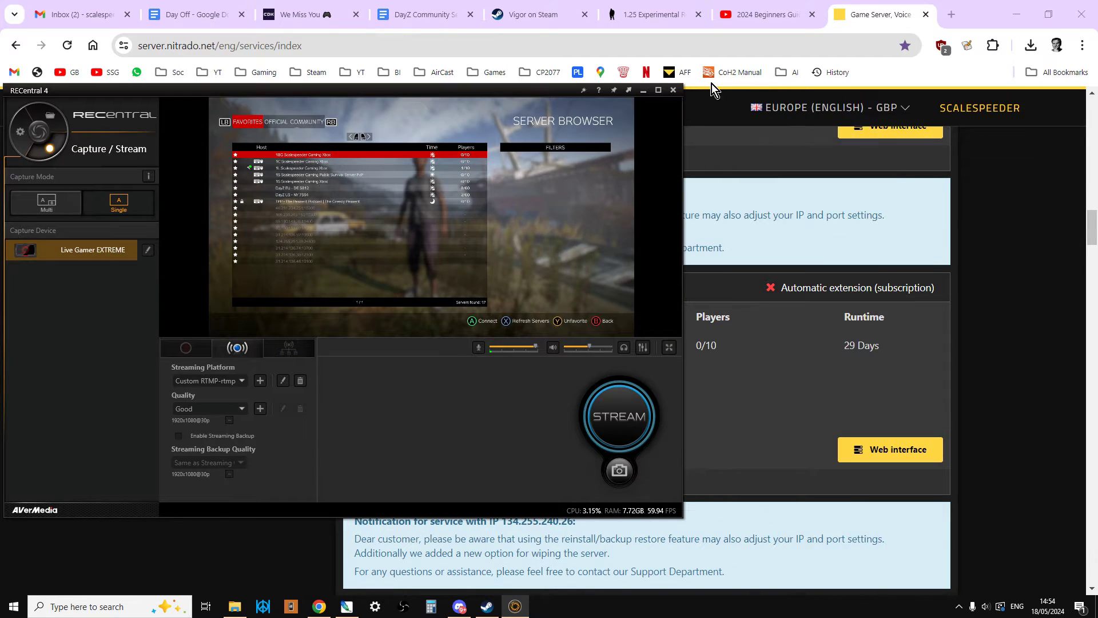
# Close RECentral and switch to the YouTube '2024 Beginners Guide' playlist
pyautogui.click(673, 91)
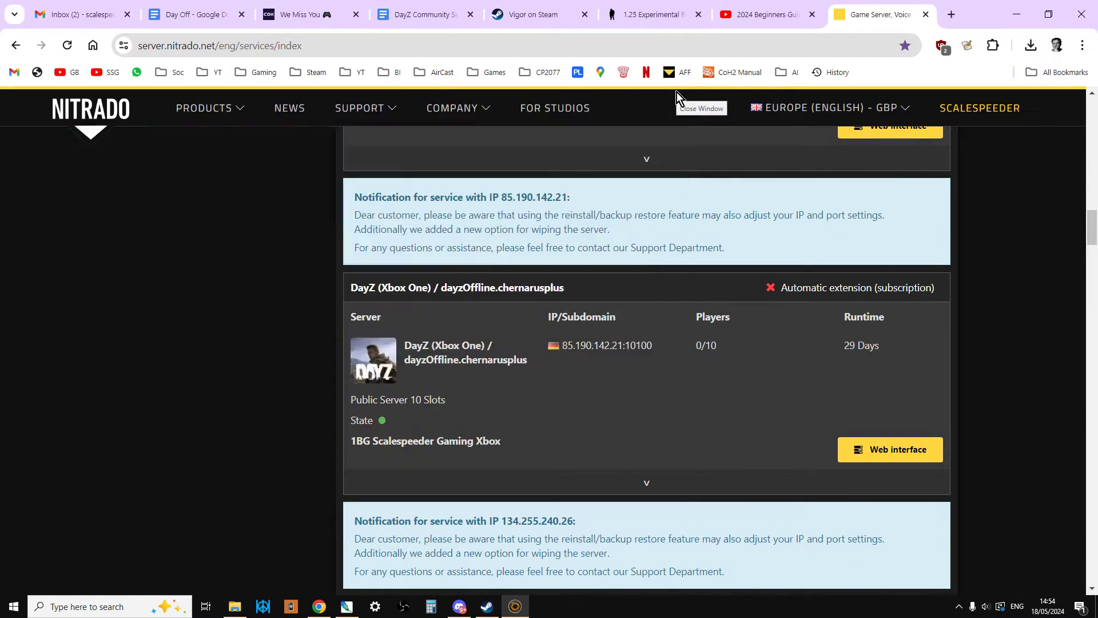
pyautogui.click(744, 18)
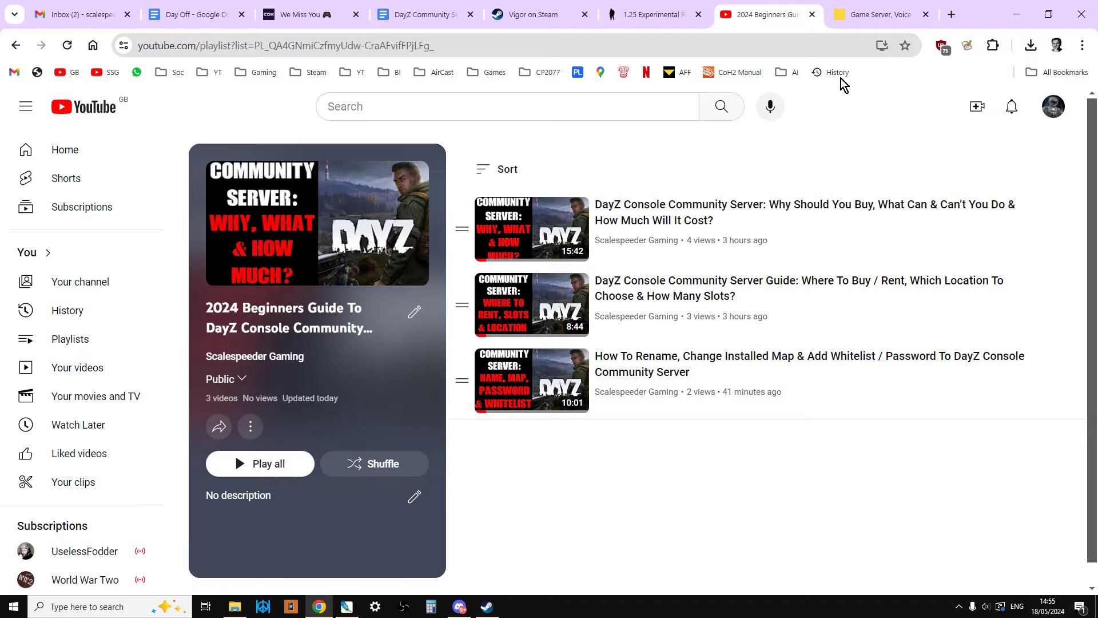
# Return to the Nitrado game server list for the DayZ Xbox server
pyautogui.click(855, 19)
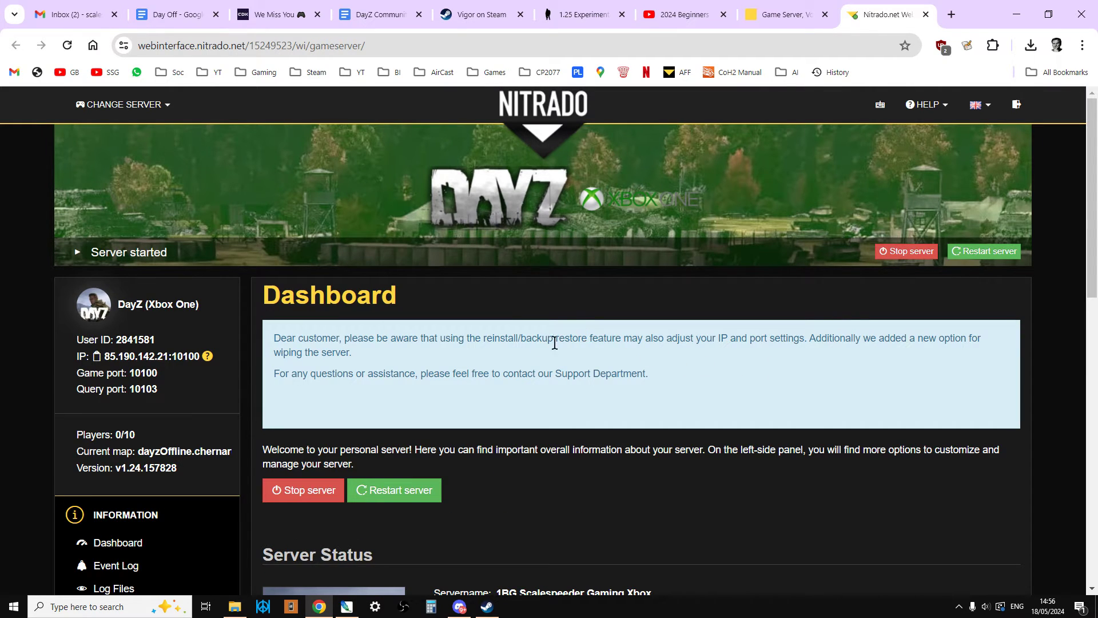
pyautogui.scroll(-2, 515, 350)
pyautogui.scroll(-2, 495, 355)
pyautogui.scroll(-2, 495, 355)
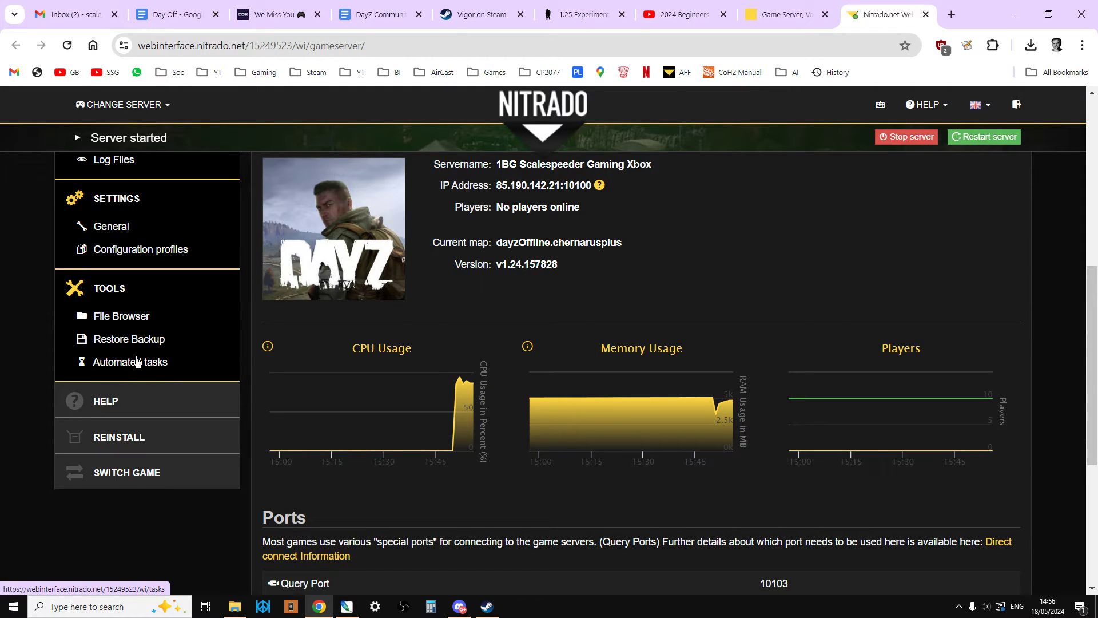
# Go to the Automated tasks page listing the daily 04:06 restart
pyautogui.click(132, 367)
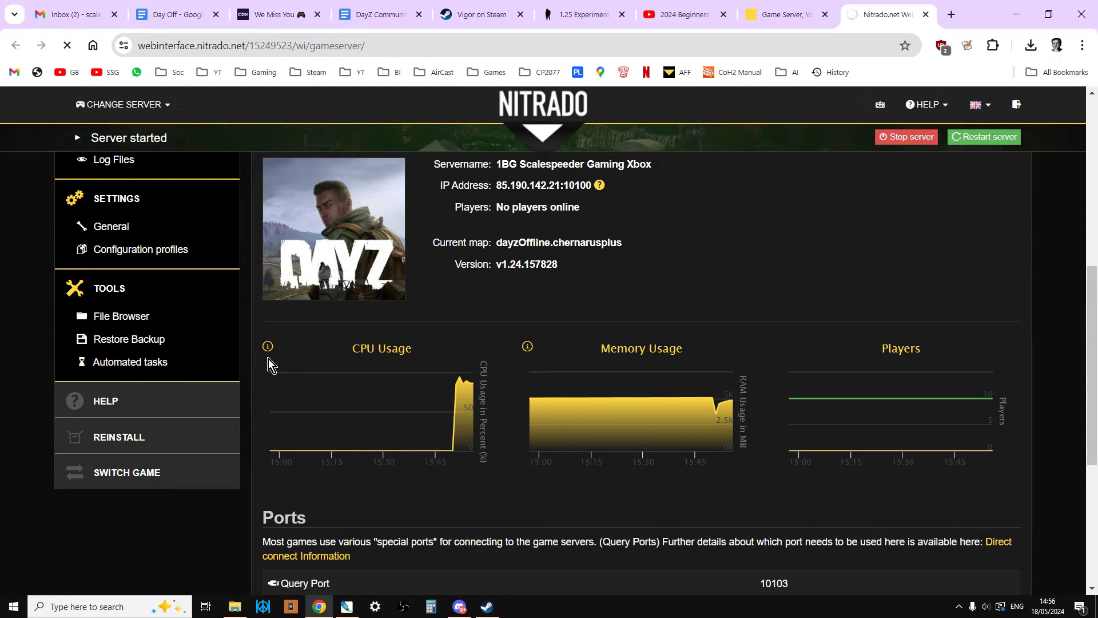
pyautogui.scroll(-2, 356, 363)
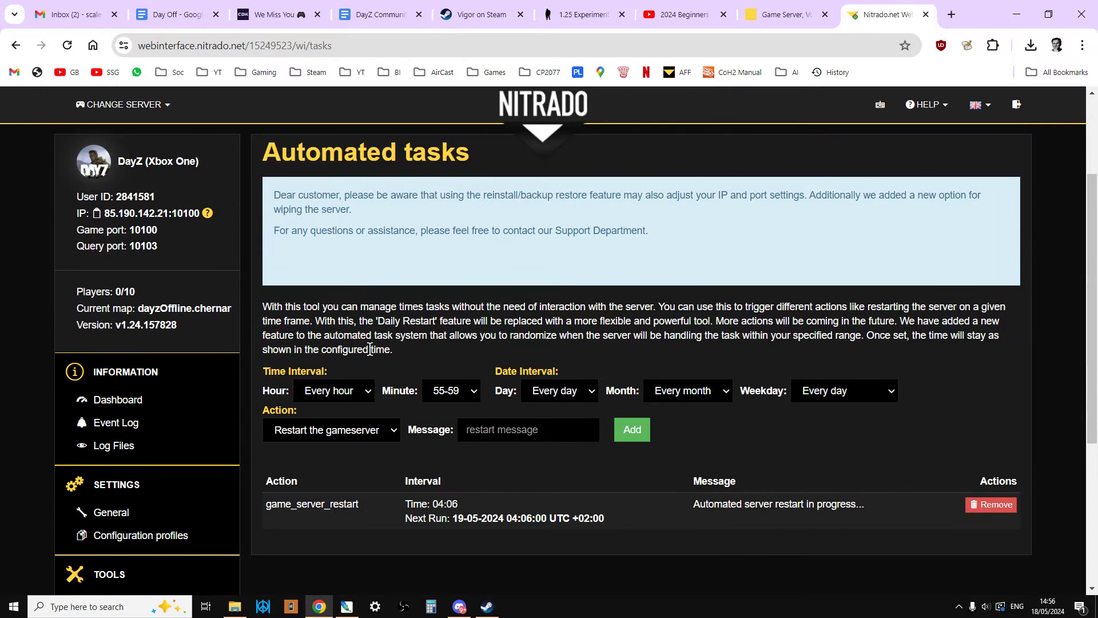
pyautogui.scroll(-2, 373, 352)
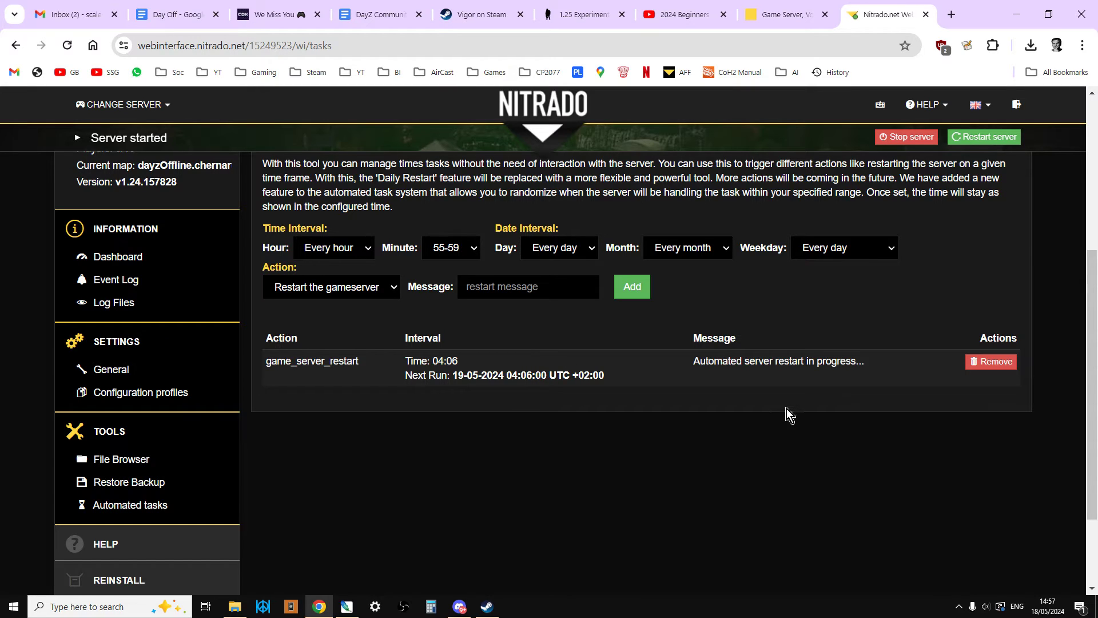
# Remove the scheduled game_server_restart task at 04:06
pyautogui.click(993, 368)
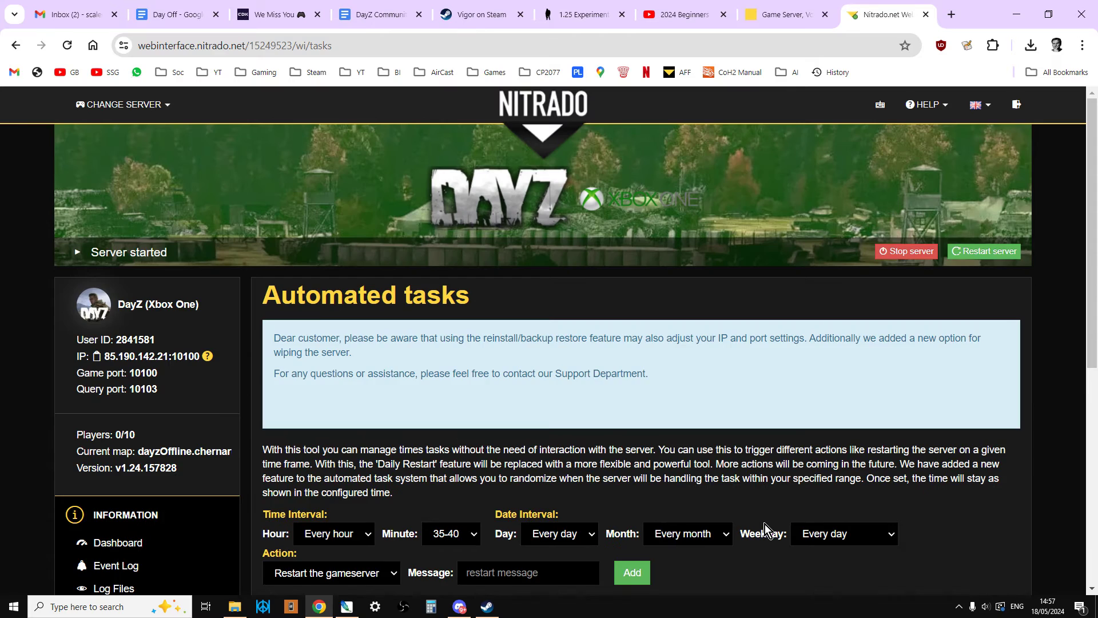
pyautogui.scroll(-2, 765, 529)
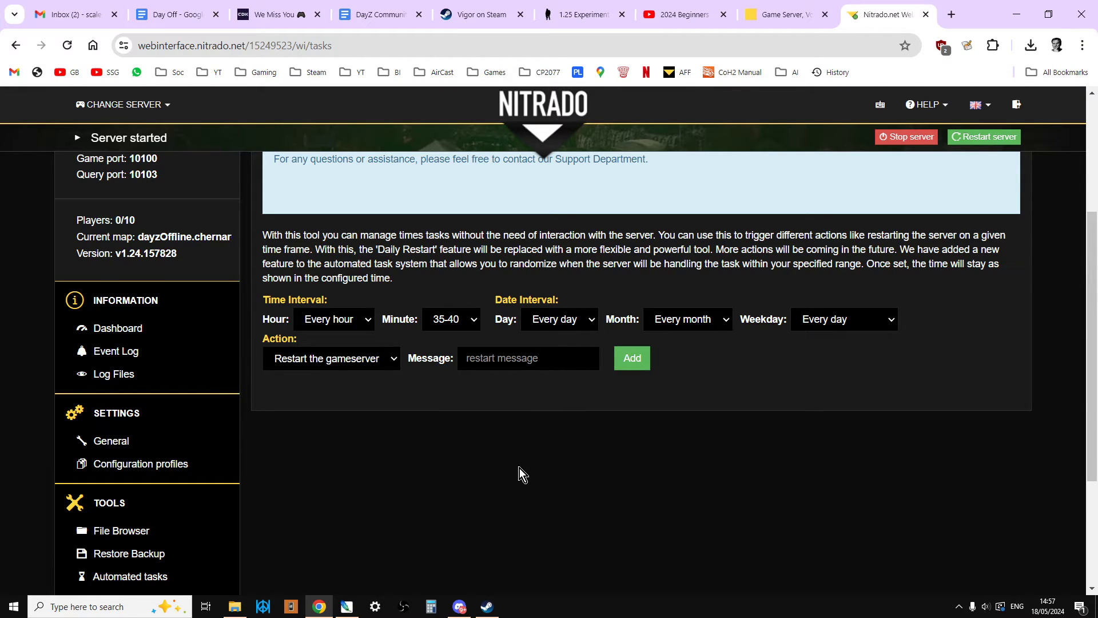
pyautogui.scroll(-2, 518, 478)
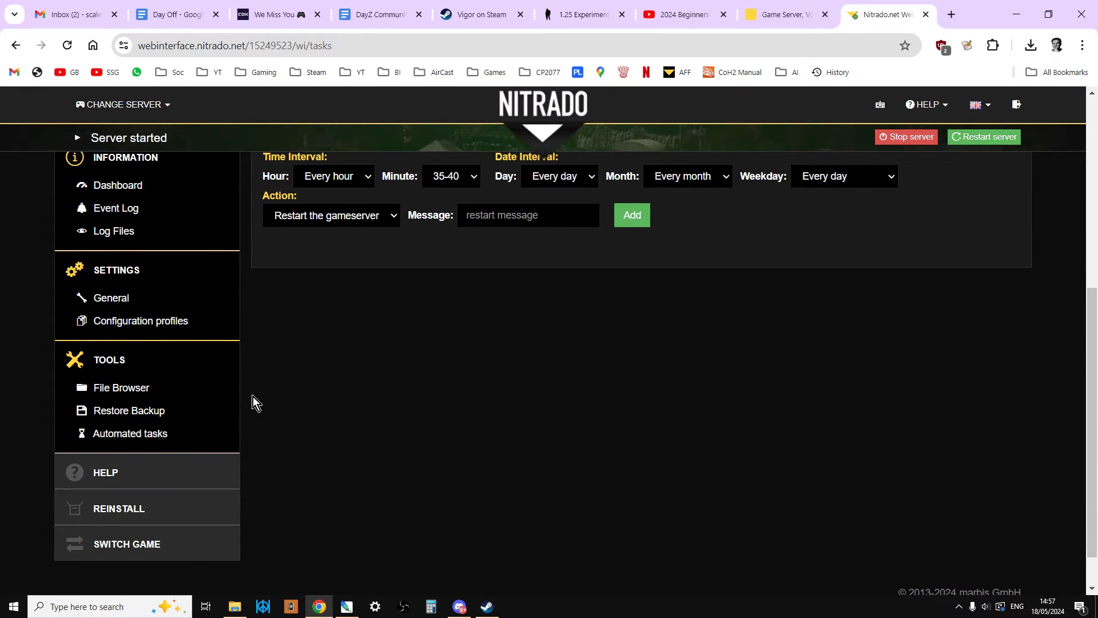
# Go to the server's File Browser showing the top-level files
pyautogui.click(126, 390)
pyautogui.scroll(-2, 413, 363)
pyautogui.scroll(-1, 413, 360)
pyautogui.scroll(-2, 413, 360)
pyautogui.scroll(-1, 415, 362)
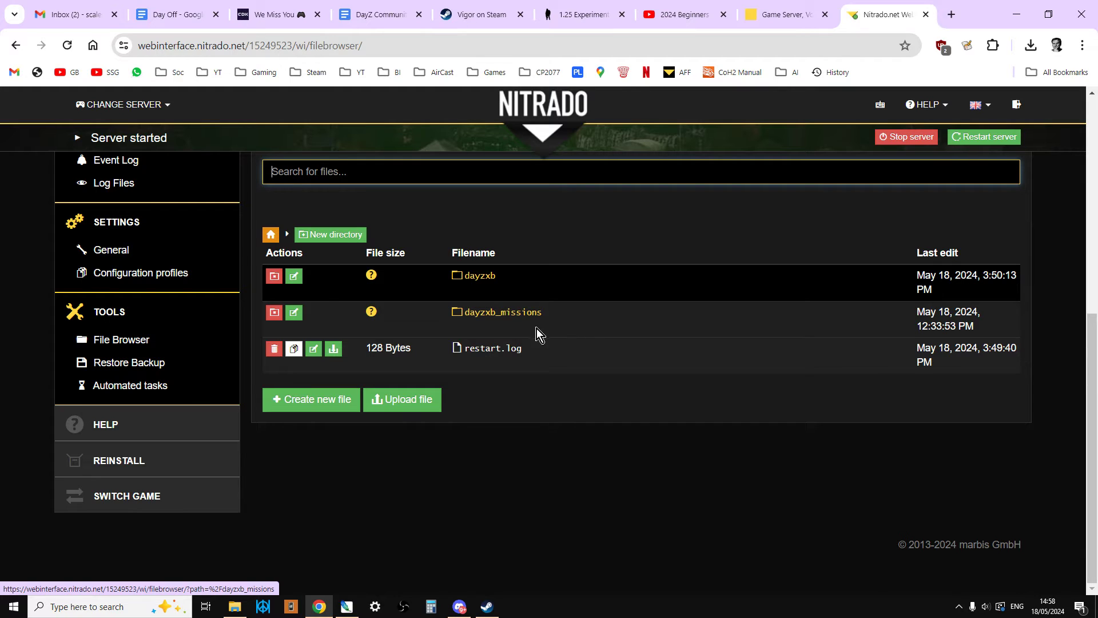
# Navigate into dayzxb_missions, dayzOffline.chernarusplus and its db folder
pyautogui.click(524, 315)
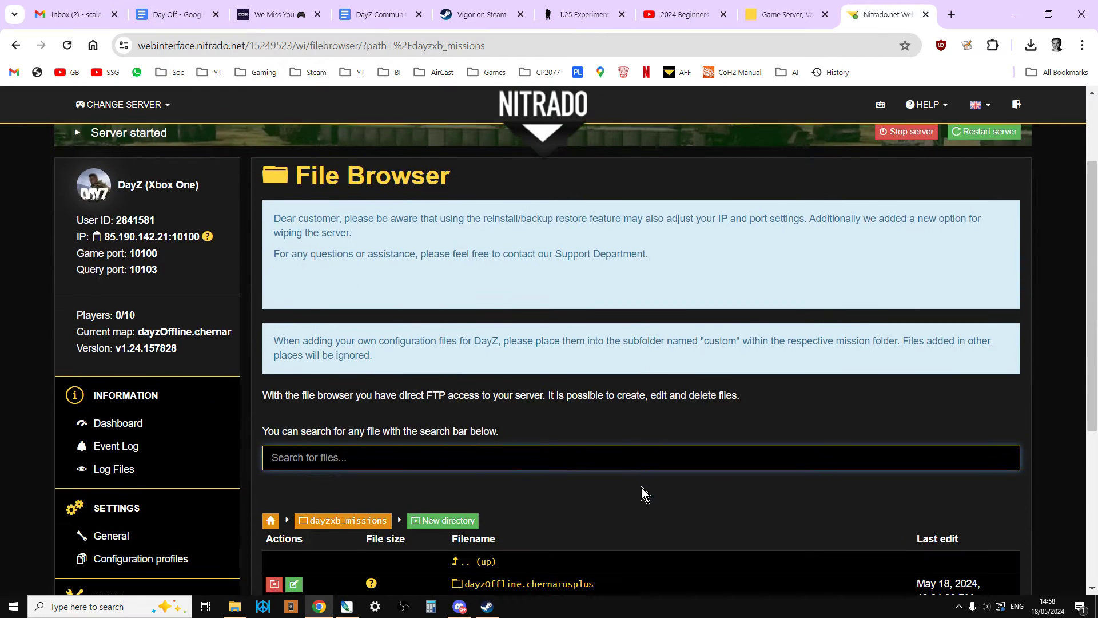
pyautogui.scroll(-3, 642, 489)
pyautogui.scroll(-1, 574, 433)
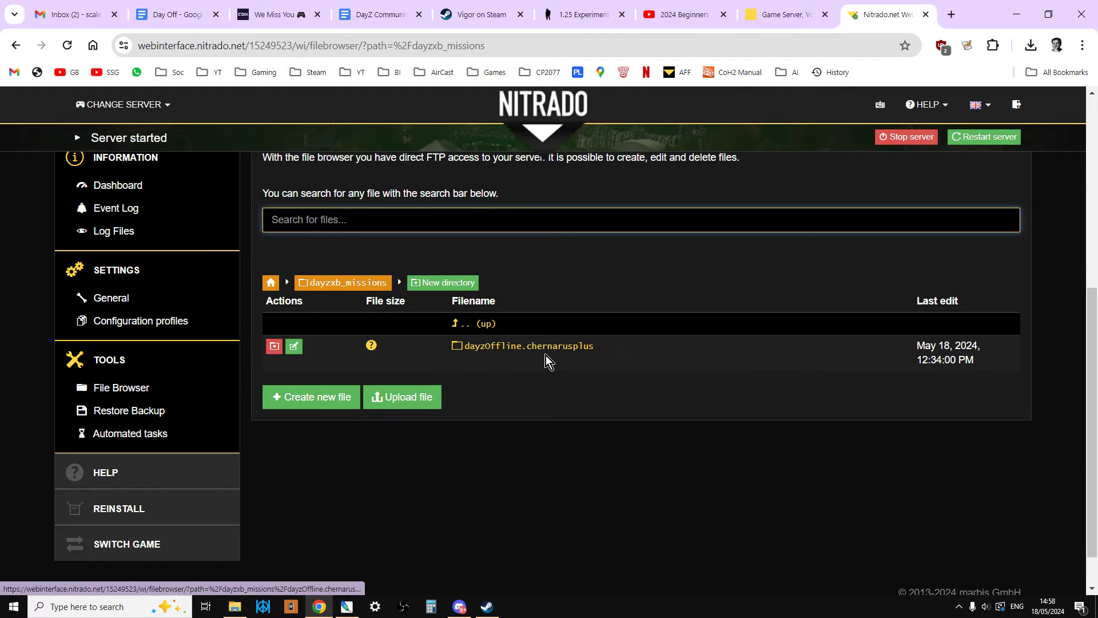
pyautogui.click(553, 347)
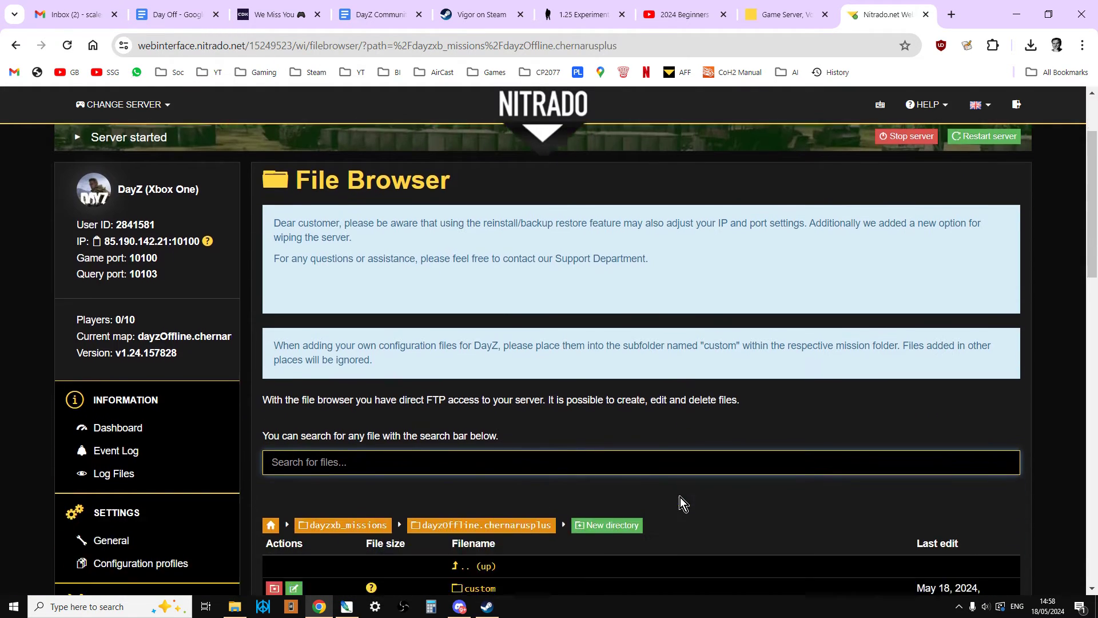
pyautogui.scroll(-3, 679, 497)
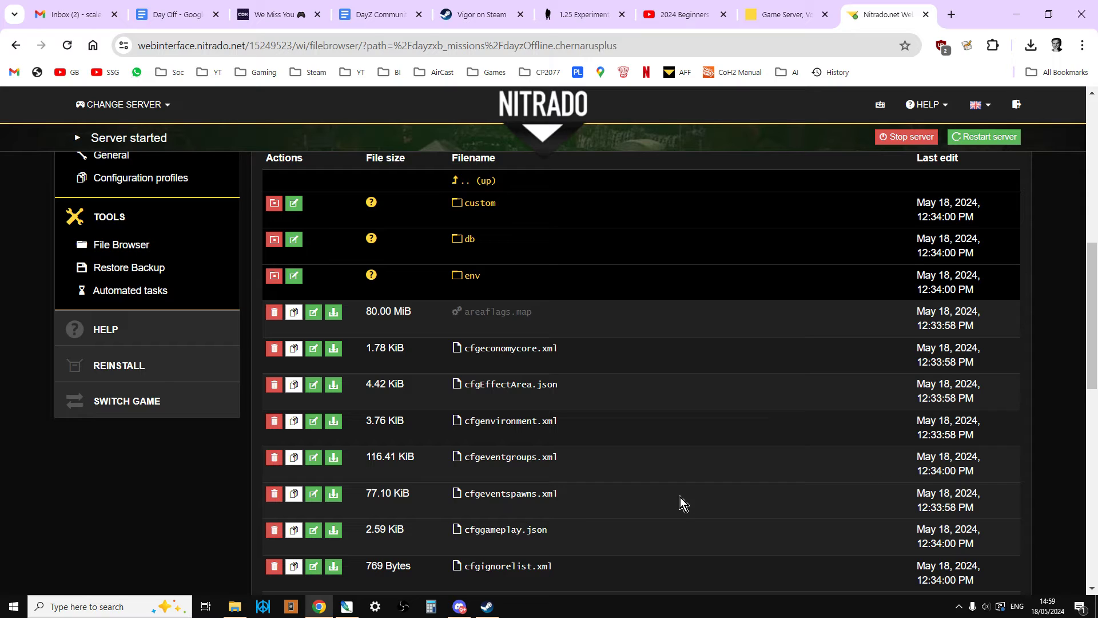
pyautogui.scroll(1, 680, 497)
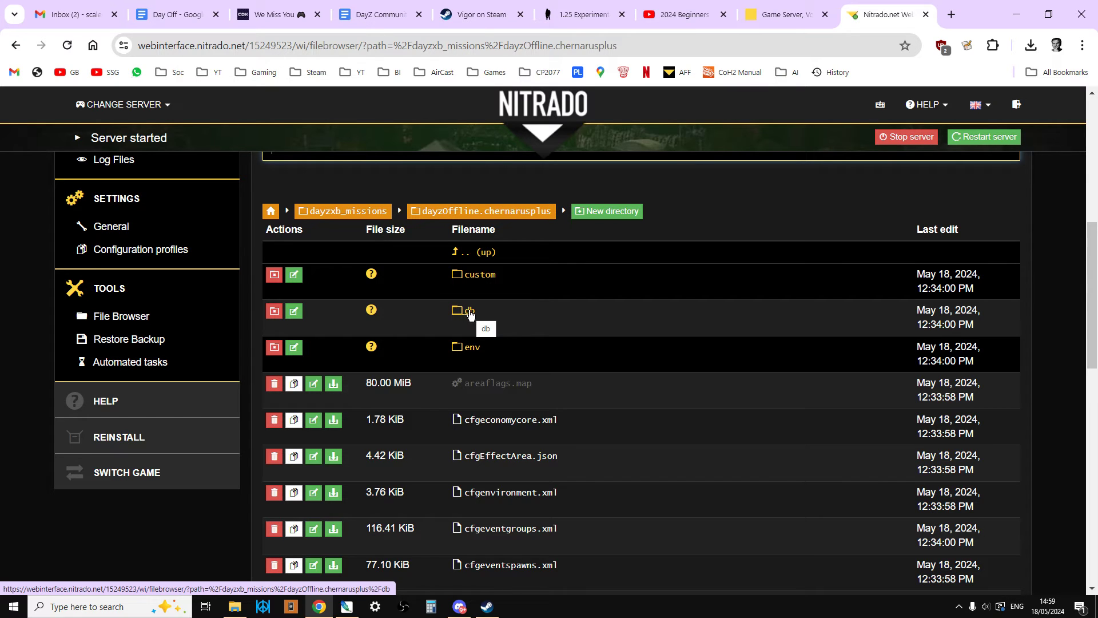
pyautogui.click(469, 312)
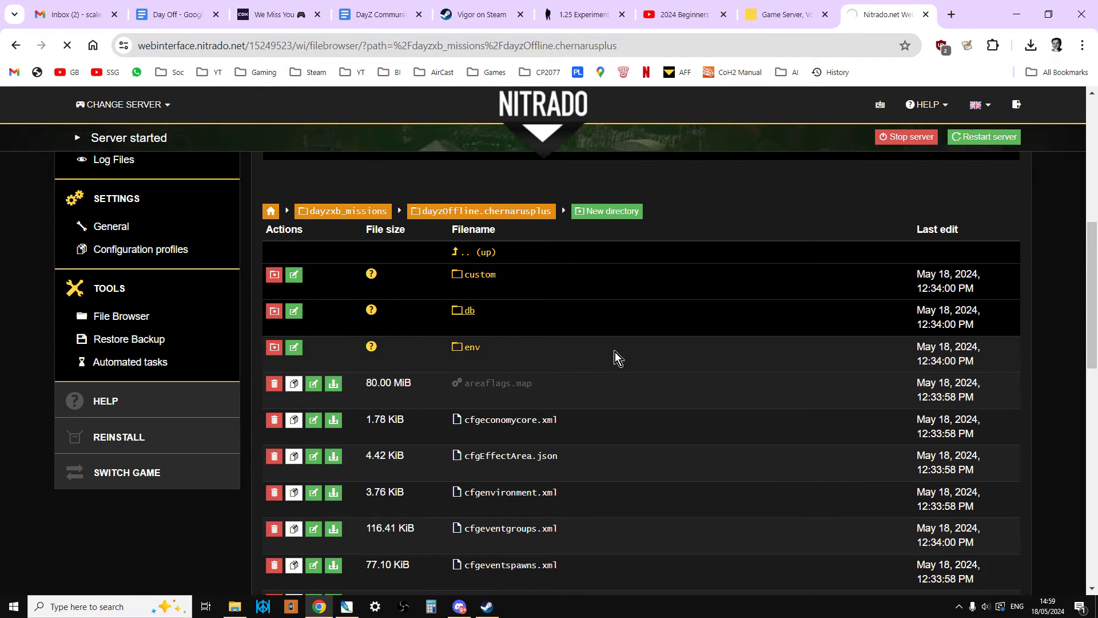
pyautogui.scroll(-2, 615, 351)
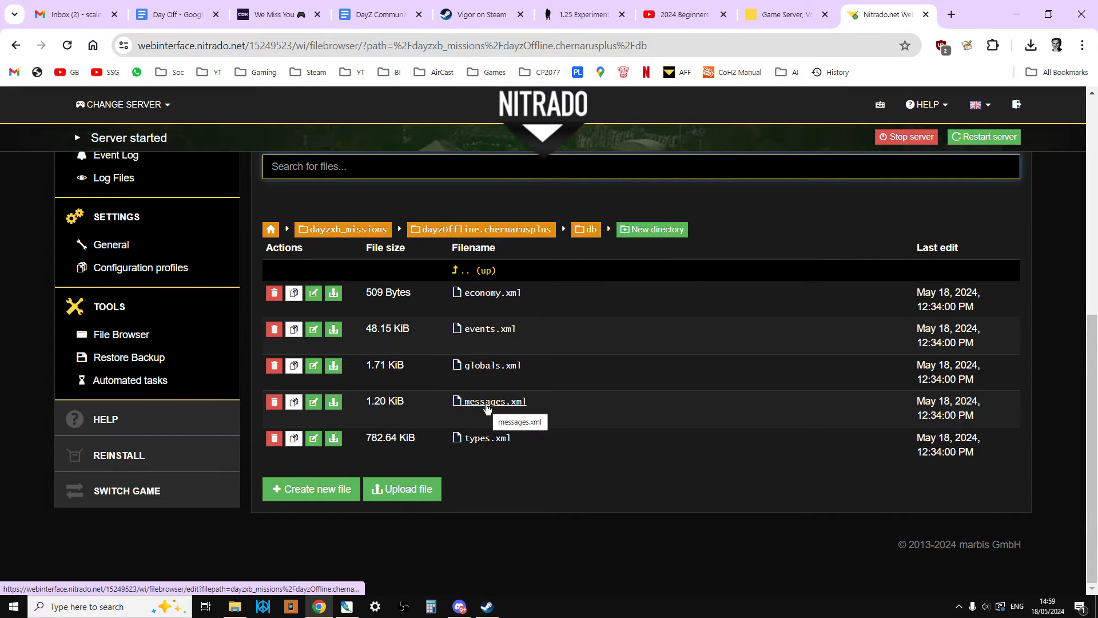
pyautogui.click(486, 404)
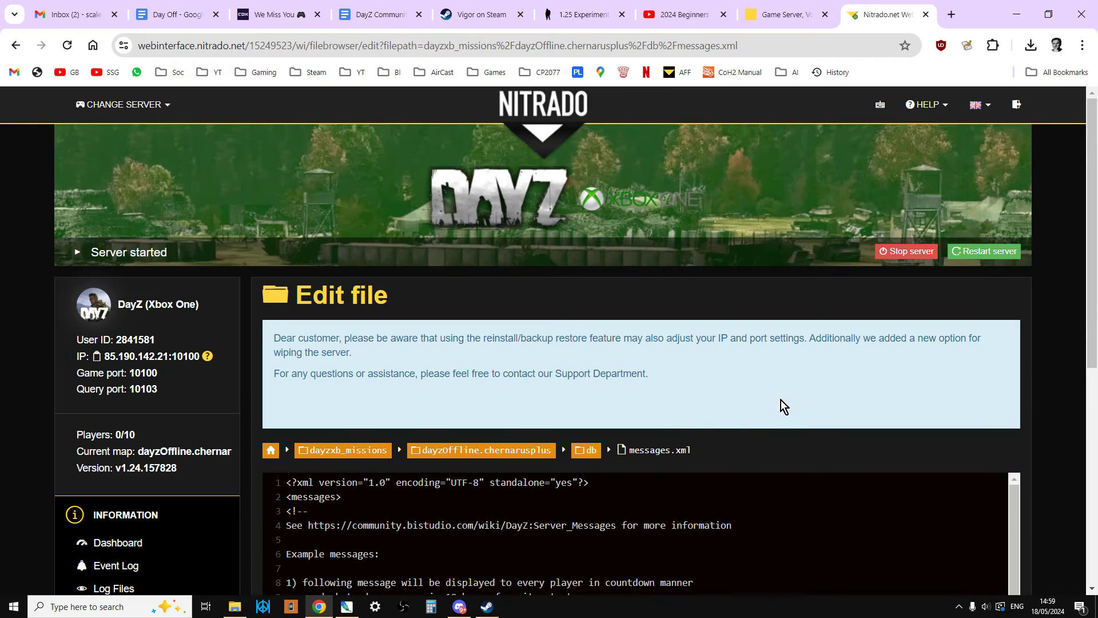
pyautogui.scroll(-3, 944, 388)
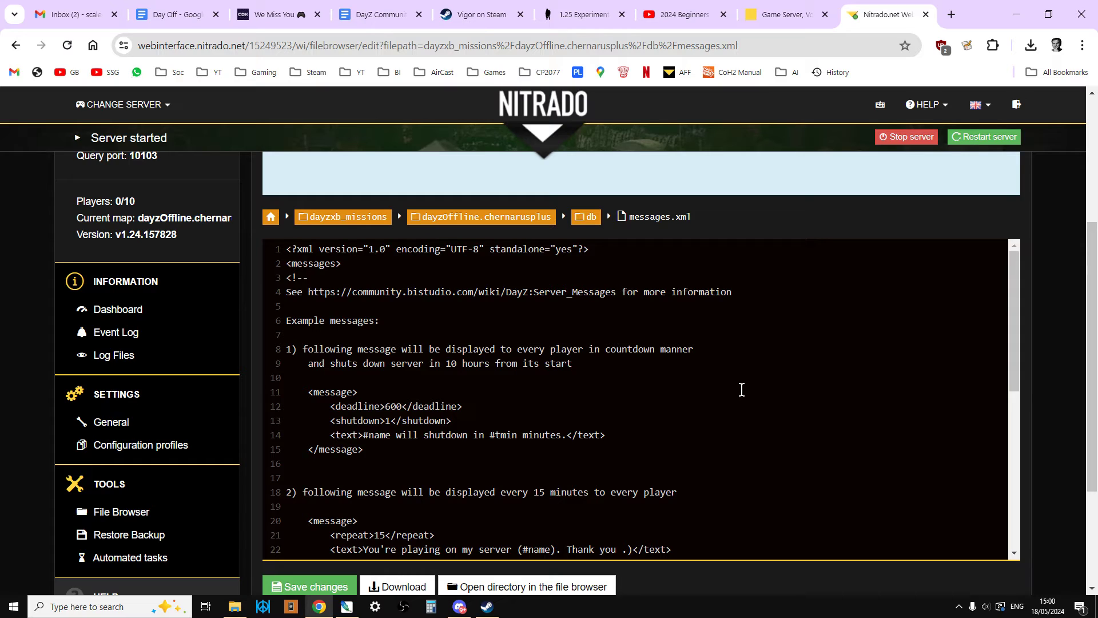
pyautogui.scroll(-2, 761, 393)
pyautogui.scroll(-1, 760, 399)
pyautogui.scroll(-1, 760, 399)
pyautogui.scroll(-1, 738, 429)
pyautogui.scroll(-1, 716, 456)
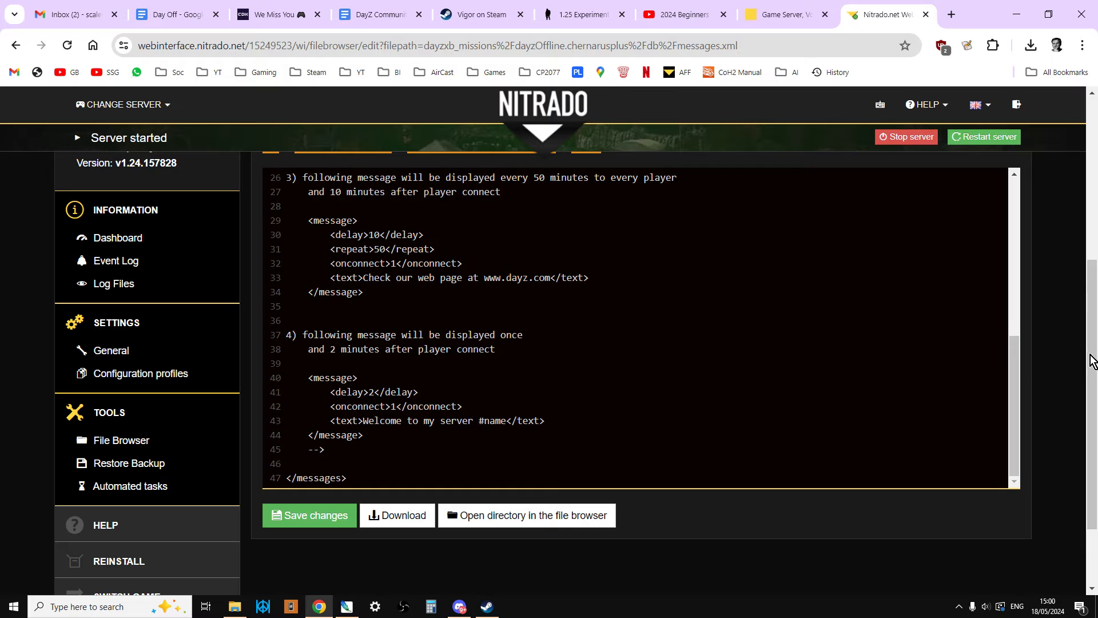
pyautogui.moveTo(1094, 359)
pyautogui.mouseDown()
pyautogui.moveTo(1095, 339)
pyautogui.moveTo(1018, 280)
pyautogui.mouseUp()
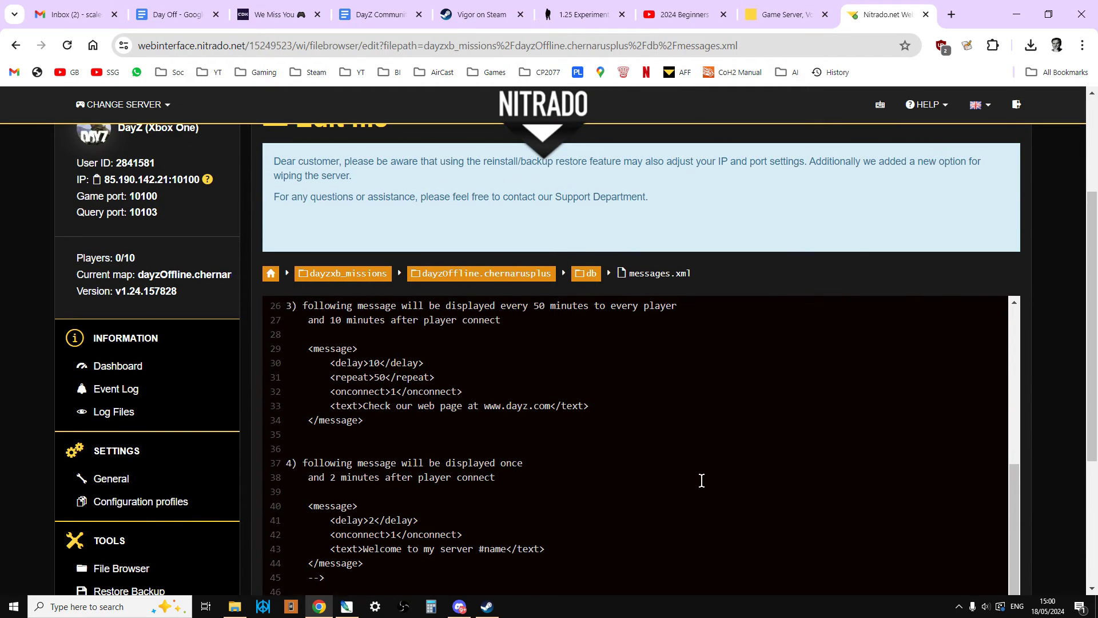
pyautogui.scroll(1, 701, 479)
pyautogui.scroll(2, 701, 481)
pyautogui.scroll(1, 701, 482)
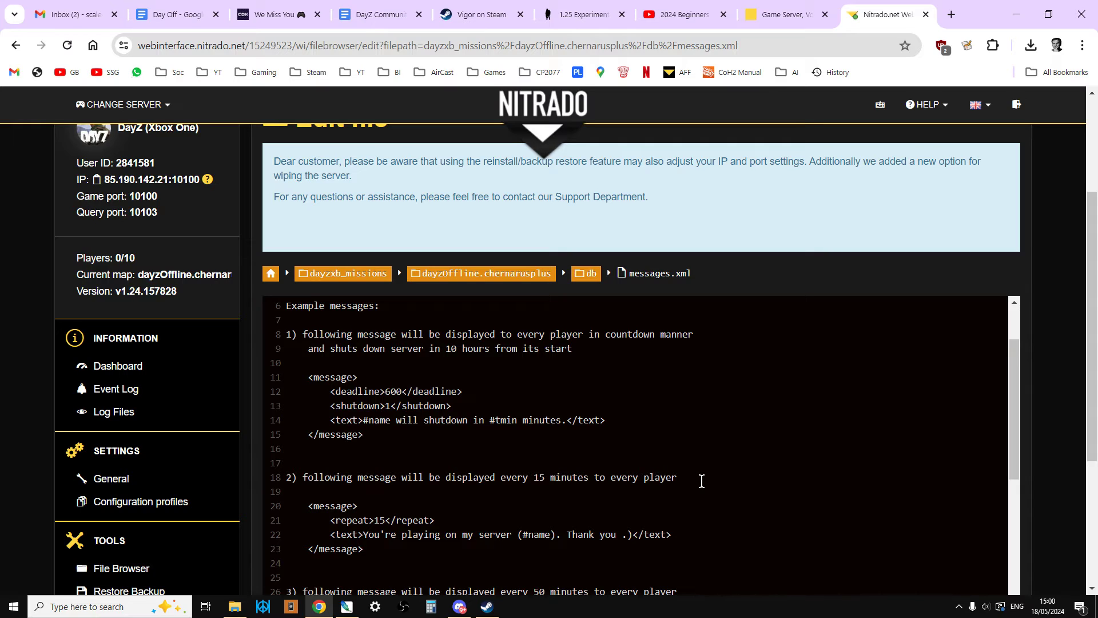
pyautogui.scroll(1, 700, 481)
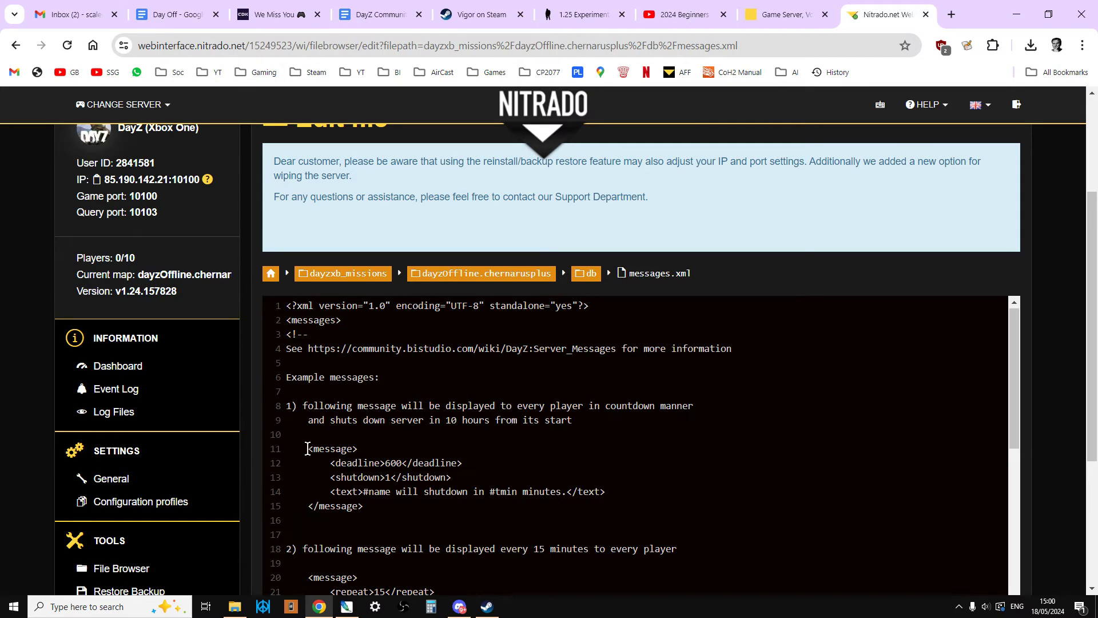
pyautogui.moveTo(302, 449); pyautogui.dragTo(402, 505)
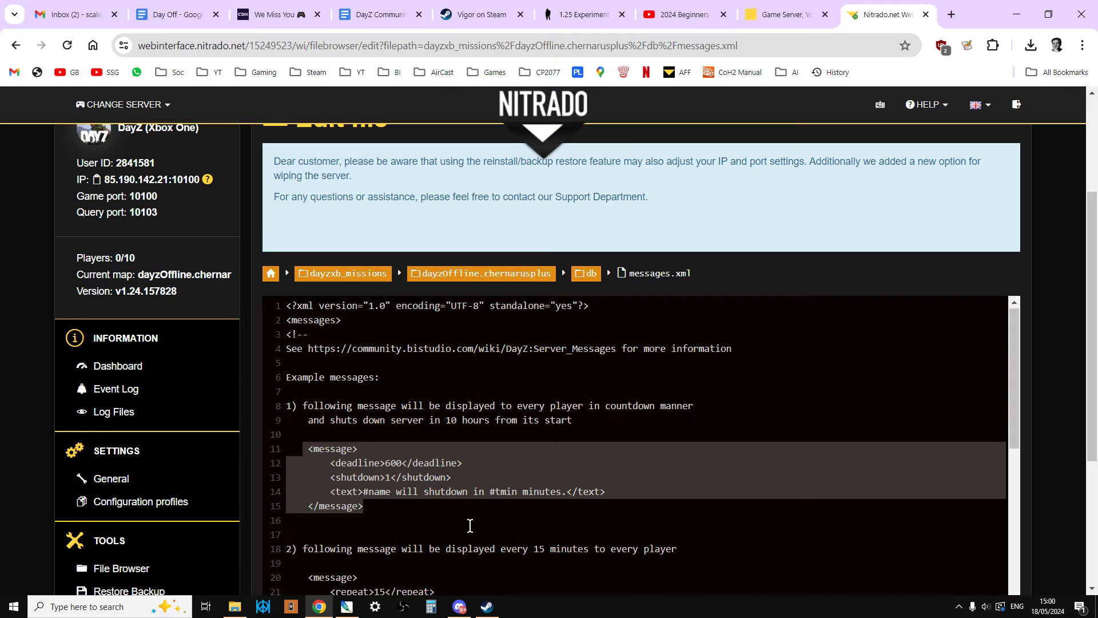
pyautogui.click(599, 521)
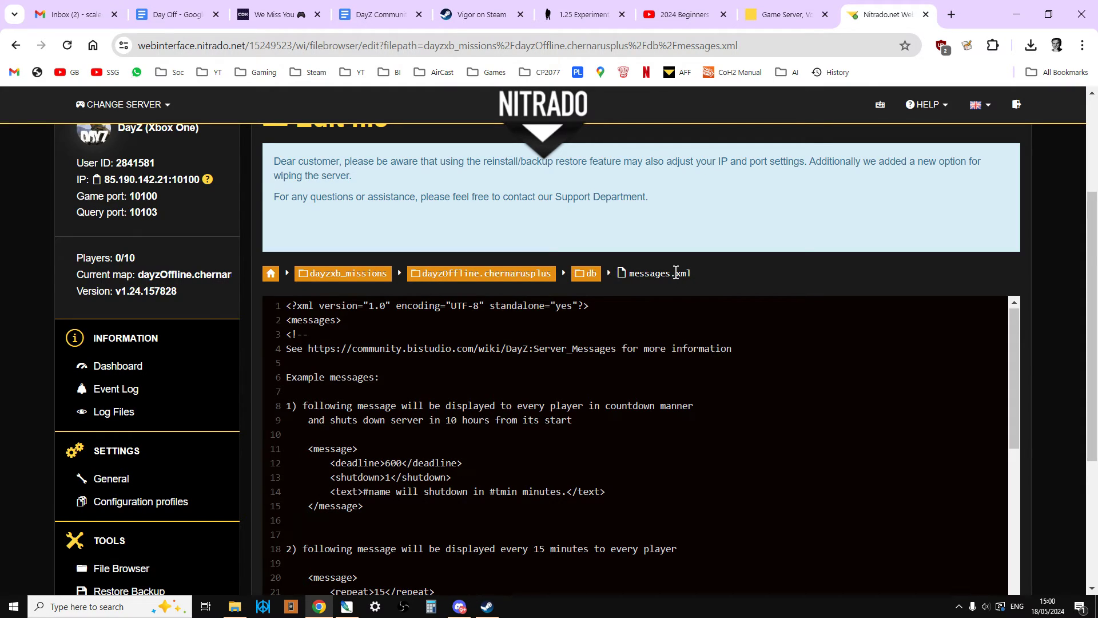
pyautogui.moveTo(676, 273); pyautogui.dragTo(701, 274)
pyautogui.click(562, 471)
pyautogui.moveTo(365, 507); pyautogui.dragTo(302, 448)
pyautogui.click(408, 521)
pyautogui.moveTo(364, 507); pyautogui.dragTo(308, 452)
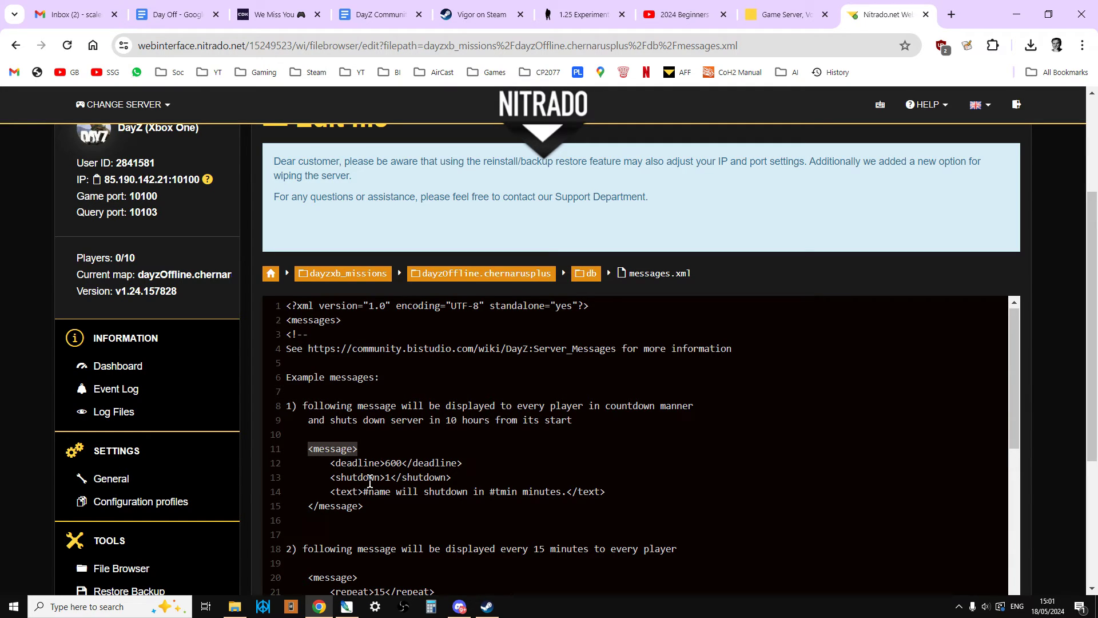
pyautogui.moveTo(382, 509); pyautogui.dragTo(312, 513)
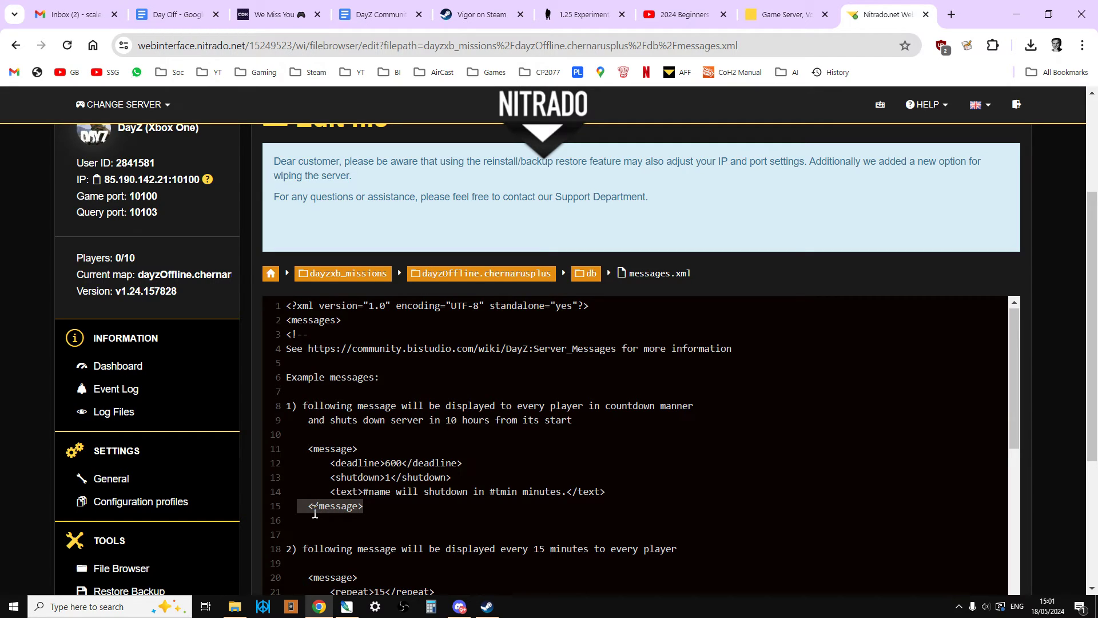
pyautogui.click(364, 507)
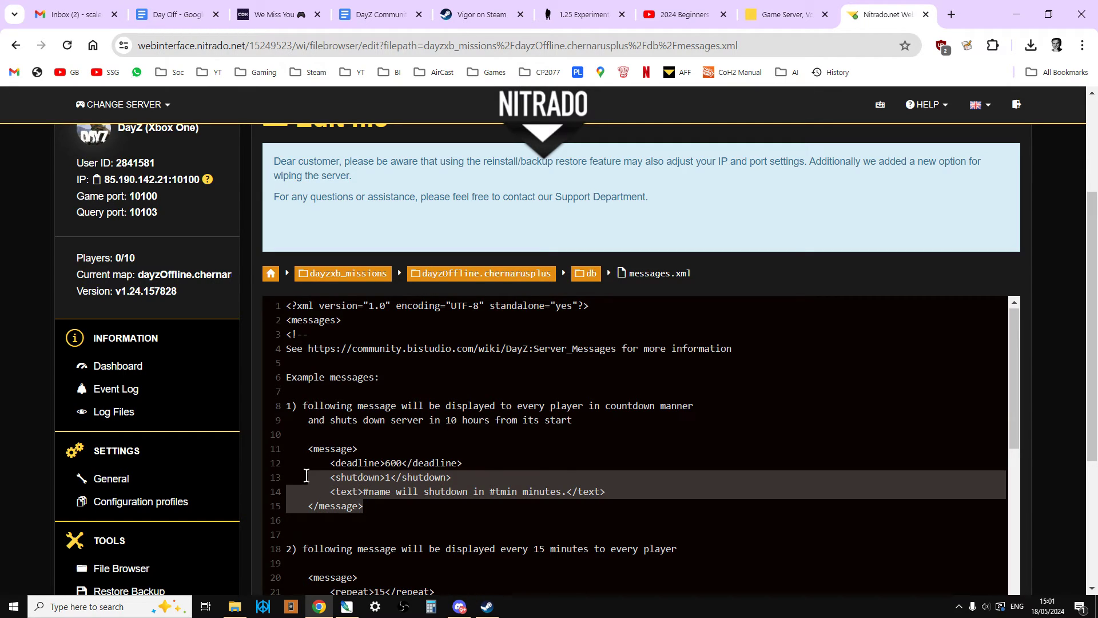
pyautogui.moveTo(365, 508); pyautogui.dragTo(303, 449)
pyautogui.click(377, 508)
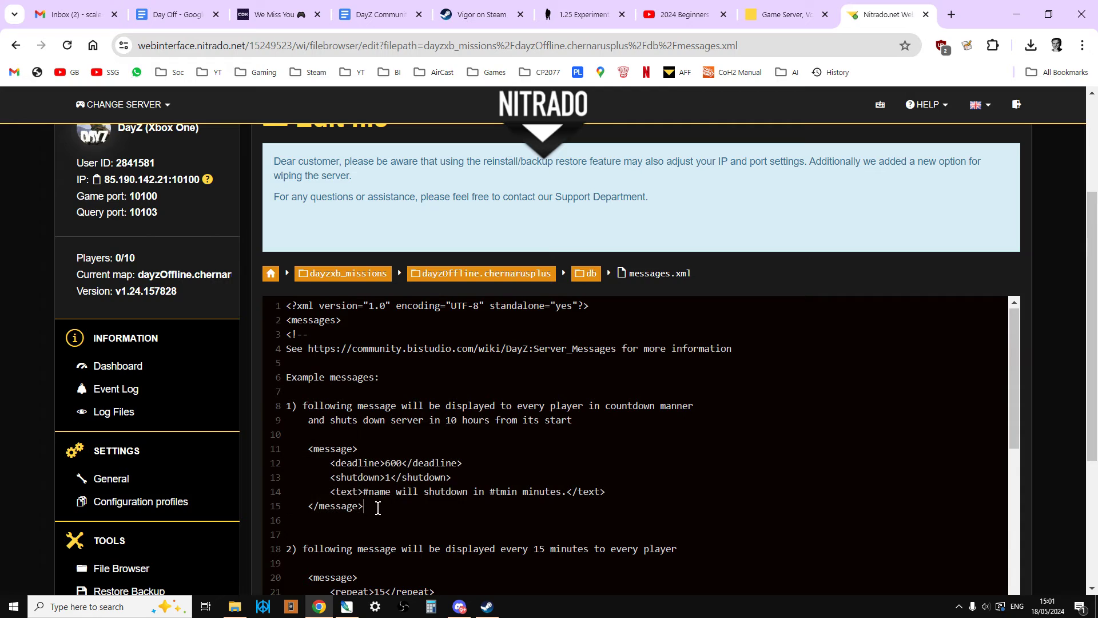
pyautogui.moveTo(364, 507); pyautogui.dragTo(306, 451)
pyautogui.hotkey('ctrl', 'c')
pyautogui.click(606, 495)
pyautogui.moveTo(626, 495)
pyautogui.mouseDown()
pyautogui.moveTo(330, 471)
pyautogui.moveTo(362, 446)
pyautogui.mouseUp()
pyautogui.click(308, 449)
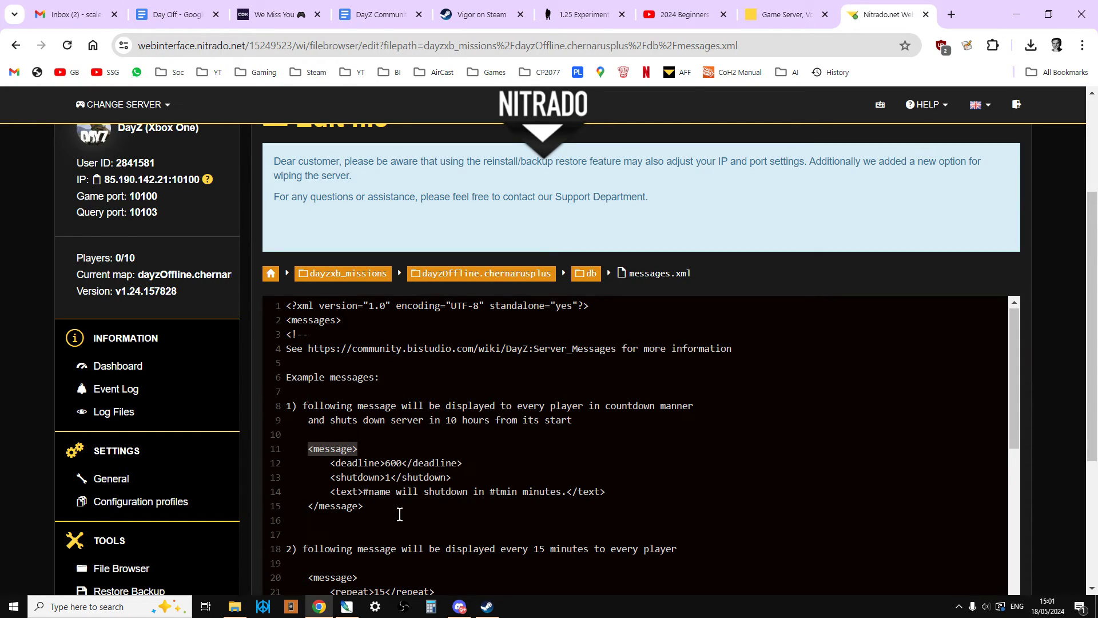
pyautogui.moveTo(364, 506); pyautogui.dragTo(308, 506)
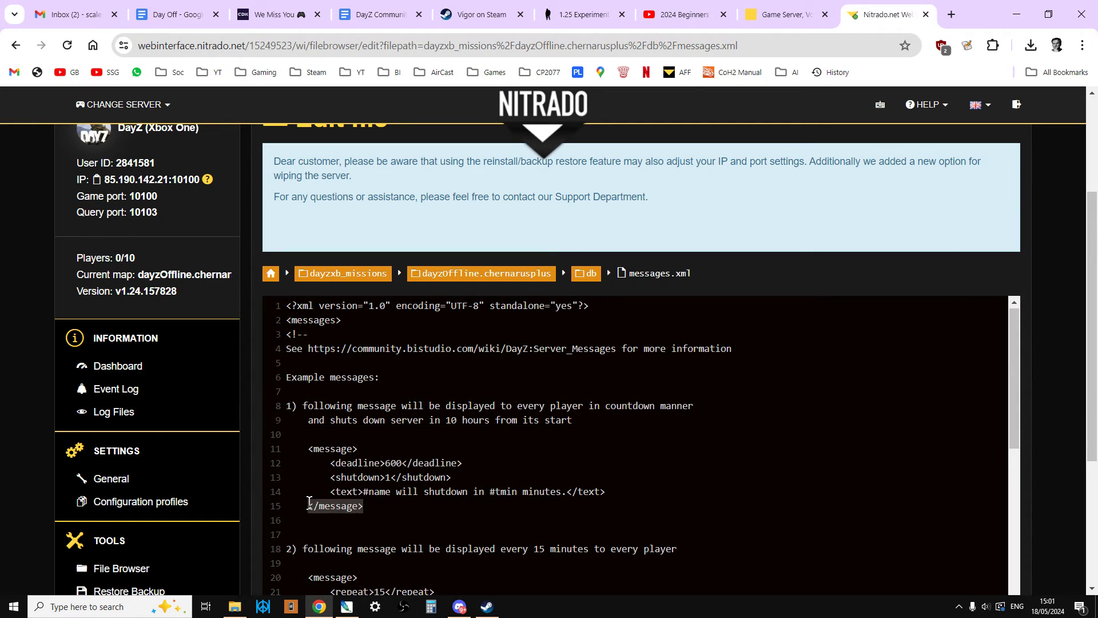
pyautogui.click(425, 511)
pyautogui.moveTo(324, 464)
pyautogui.mouseDown()
pyautogui.moveTo(463, 463)
pyautogui.moveTo(331, 477)
pyautogui.mouseUp()
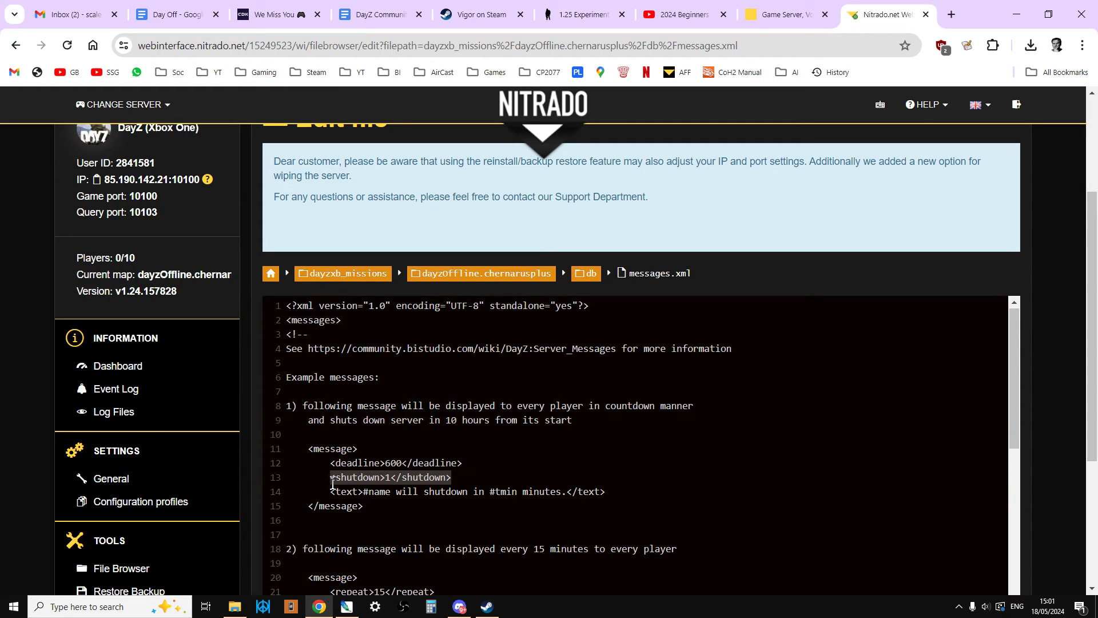
pyautogui.click(381, 515)
pyautogui.moveTo(325, 492); pyautogui.dragTo(608, 491)
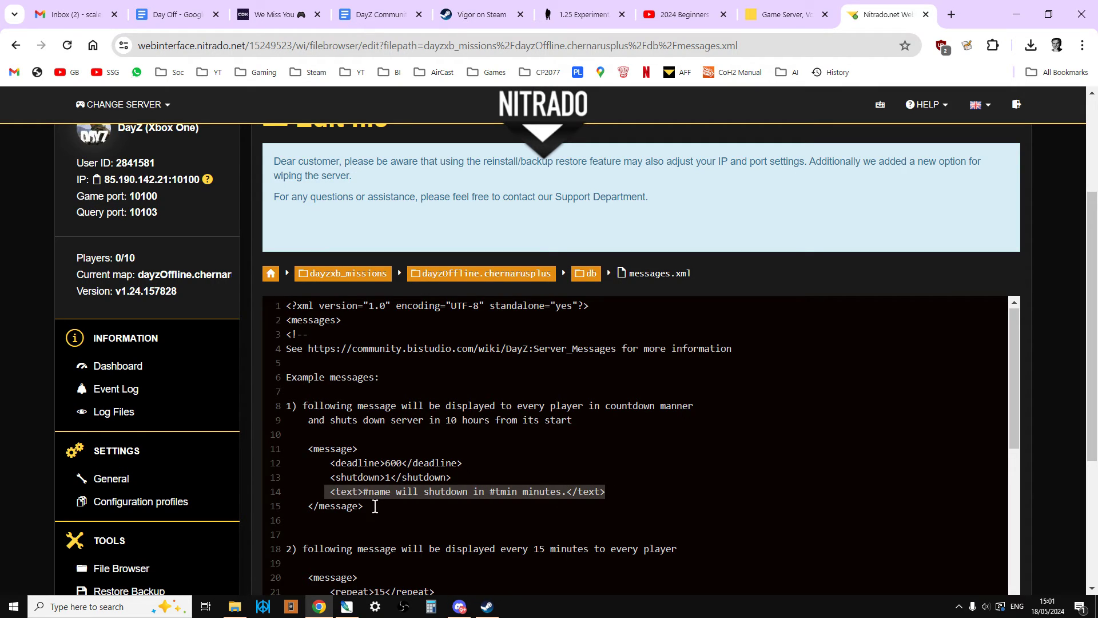
pyautogui.click(395, 491)
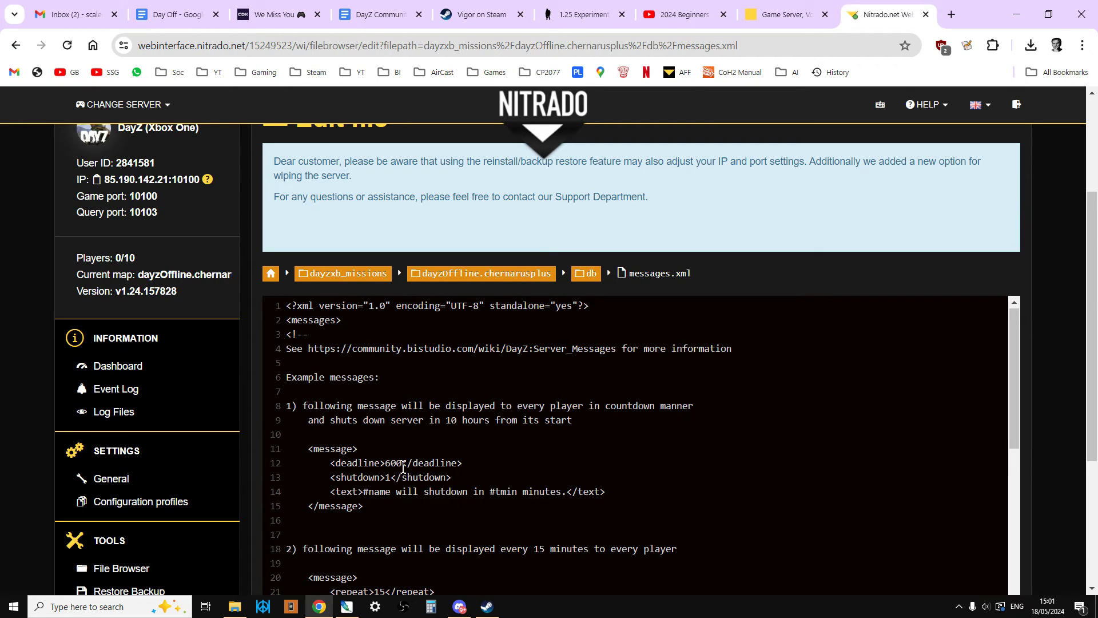
pyautogui.click(433, 606)
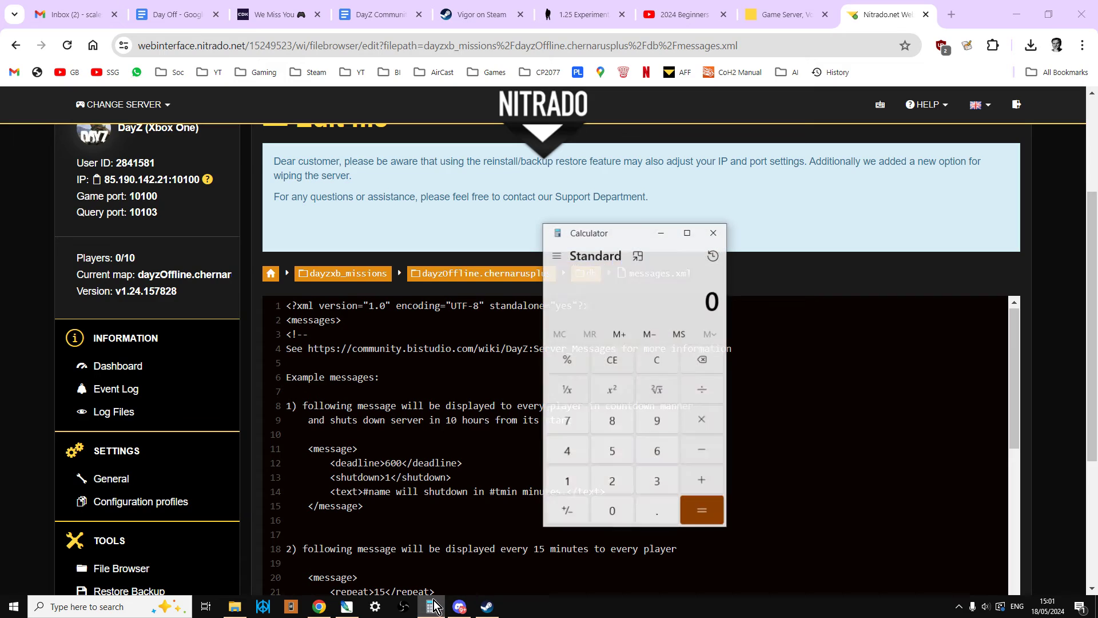
pyautogui.click(658, 454)
pyautogui.doubleClick(611, 516)
pyautogui.click(702, 393)
pyautogui.click(654, 455)
pyautogui.click(618, 515)
pyautogui.click(698, 509)
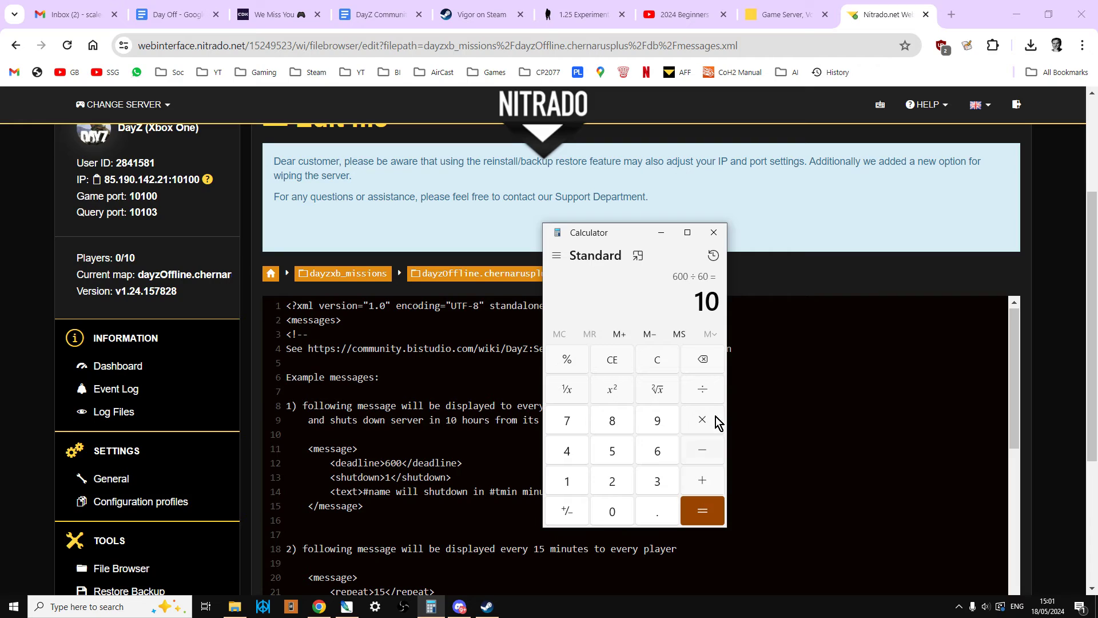
pyautogui.click(714, 233)
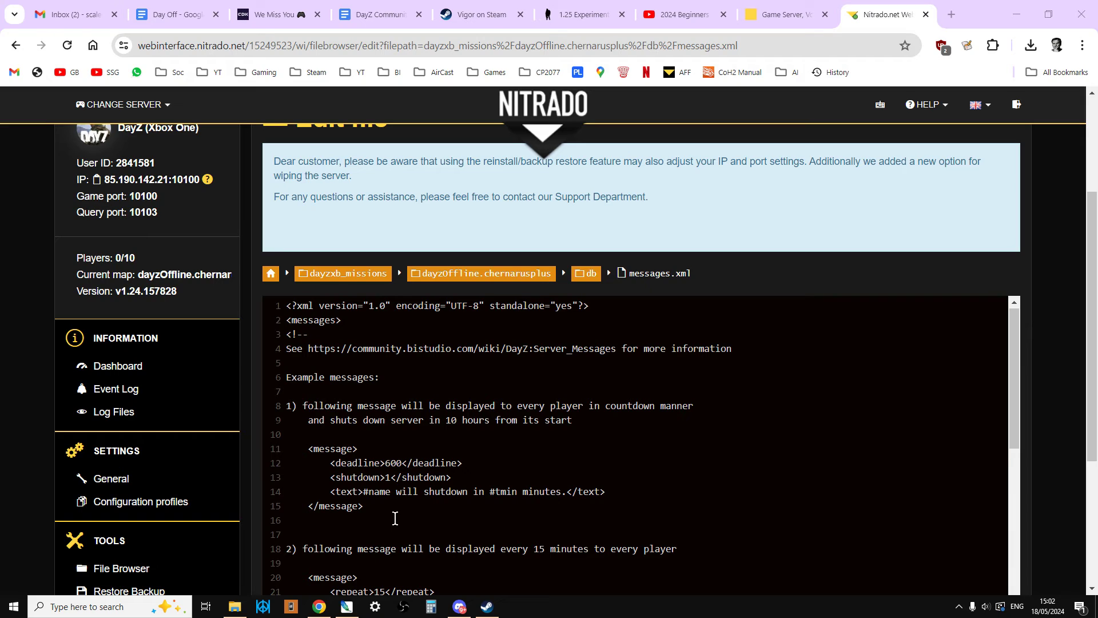
# Copy the example 600-minute shutdown <message> block from messages.xml
pyautogui.moveTo(368, 506)
pyautogui.mouseDown()
pyautogui.moveTo(339, 499)
pyautogui.moveTo(302, 451)
pyautogui.mouseUp()
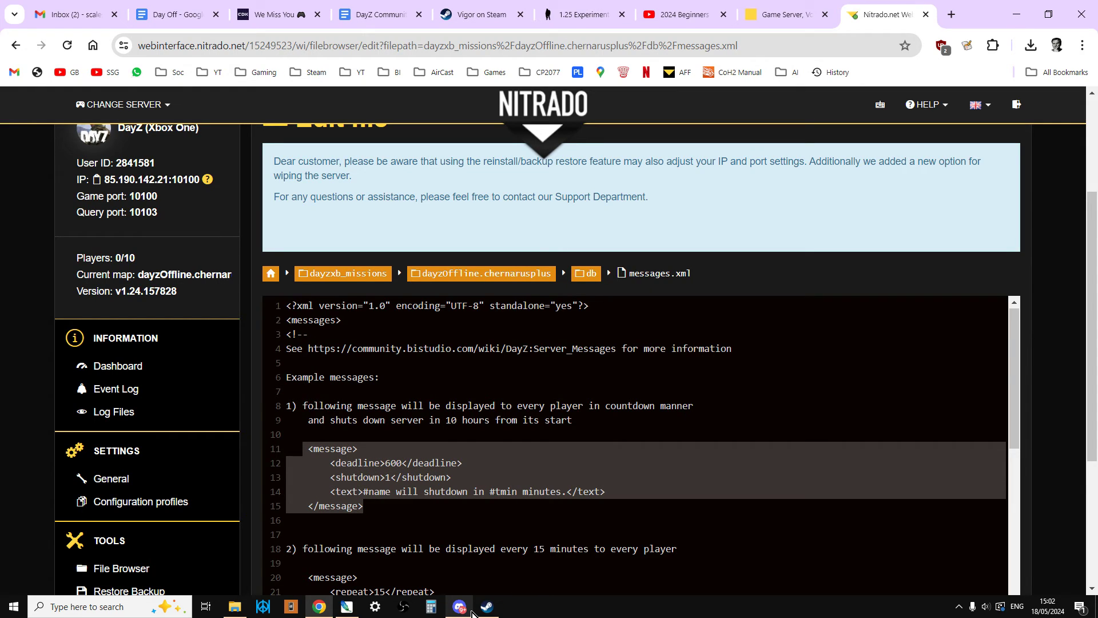
pyautogui.rightClick(378, 468)
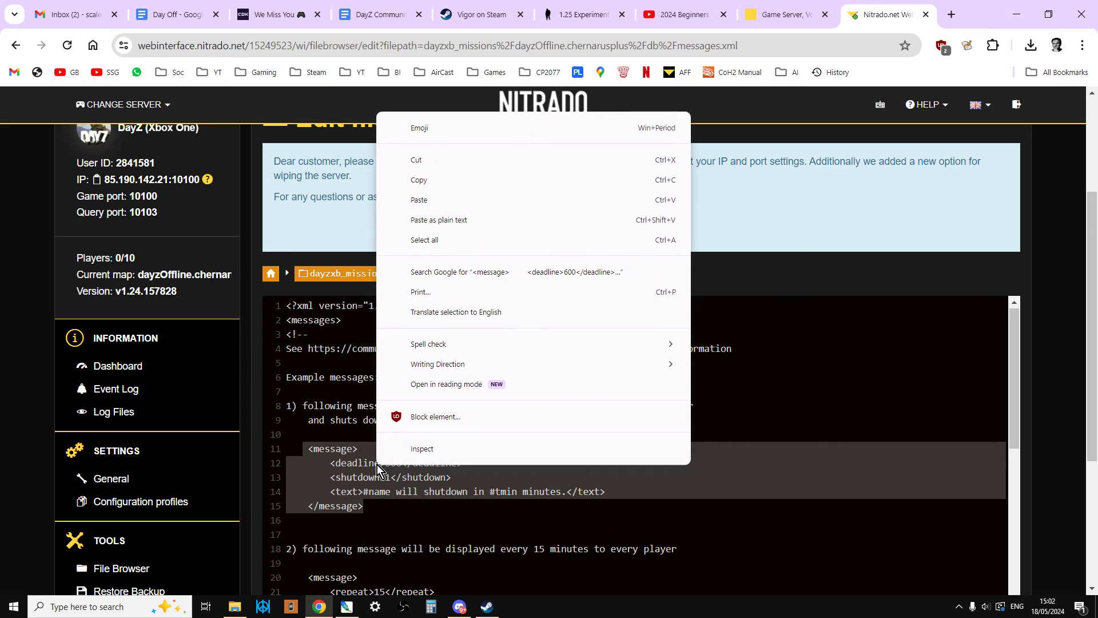
pyautogui.click(438, 180)
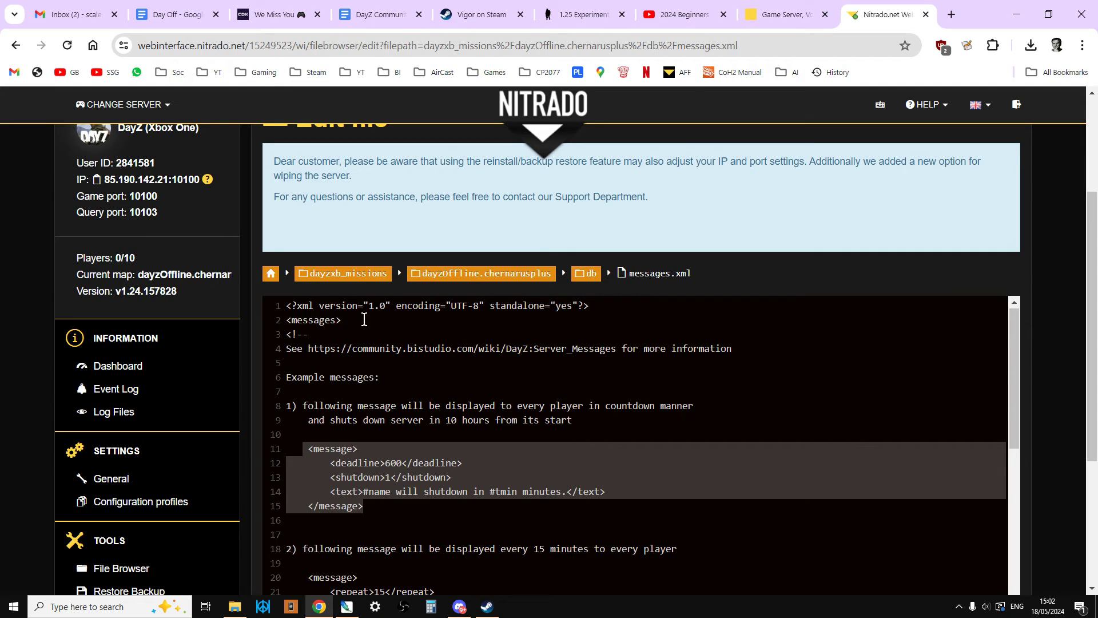
# Paste the shutdown message block on a new line right after <messages>
pyautogui.click(365, 320)
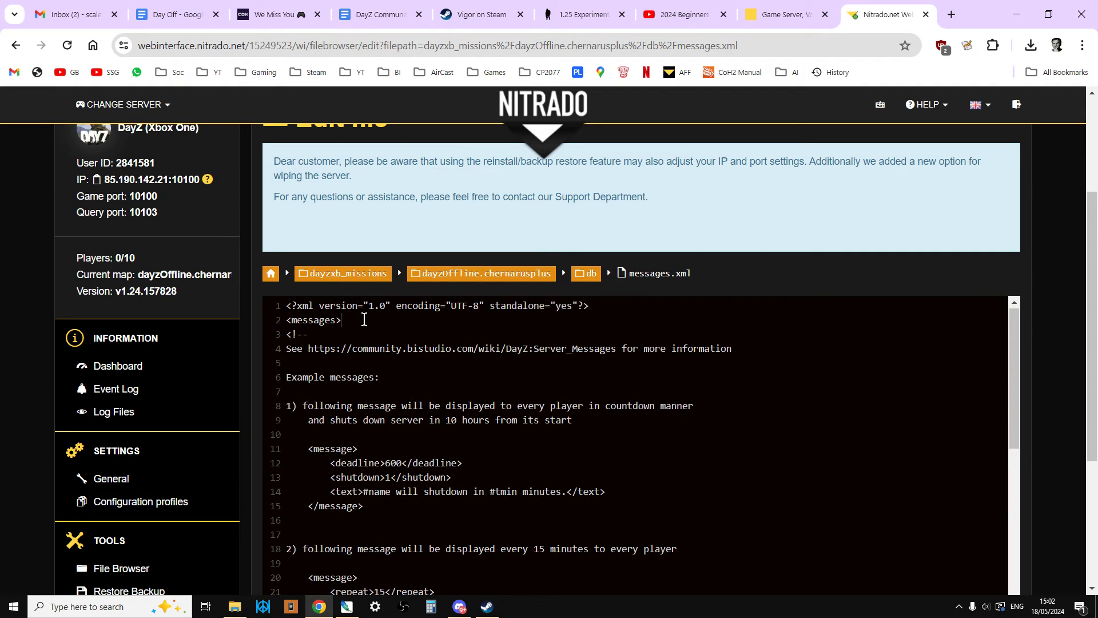
pyautogui.press('Return')
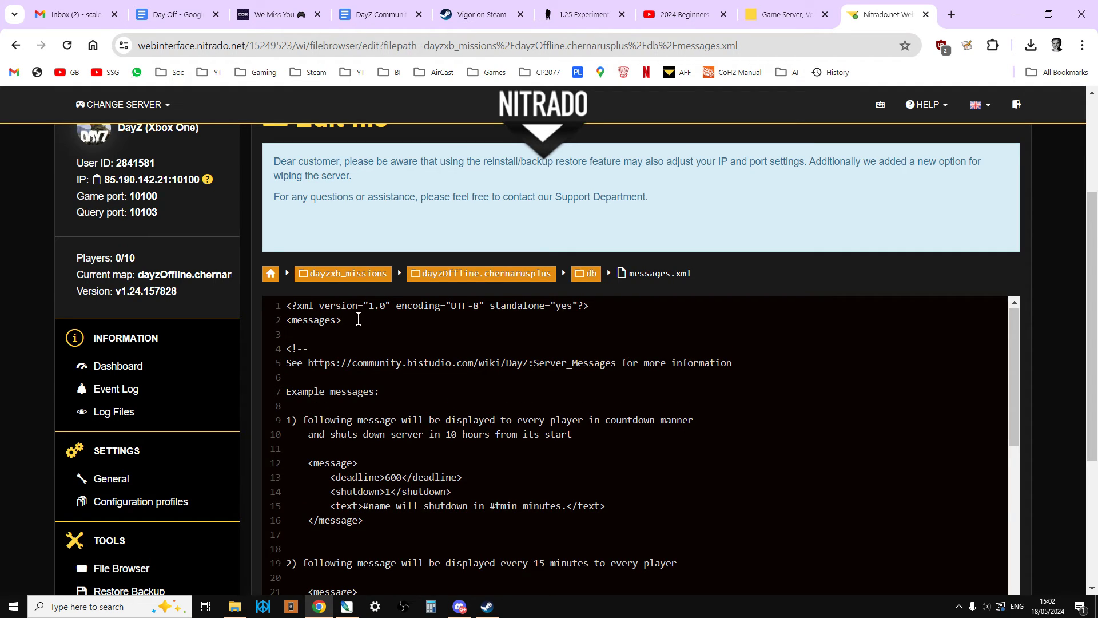
pyautogui.rightClick(305, 337)
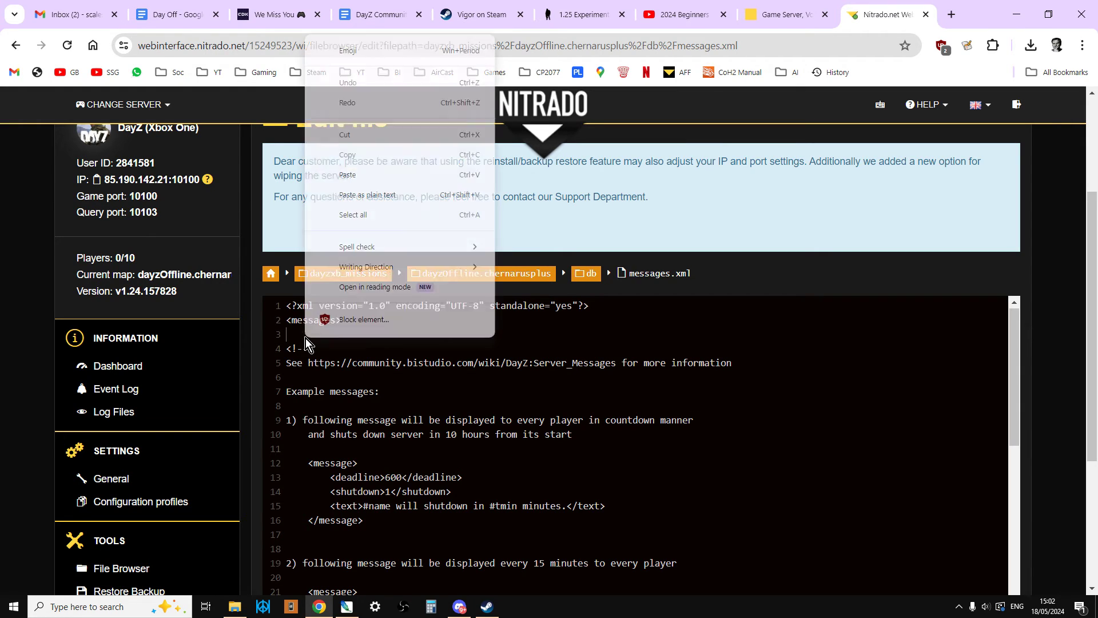
pyautogui.click(365, 176)
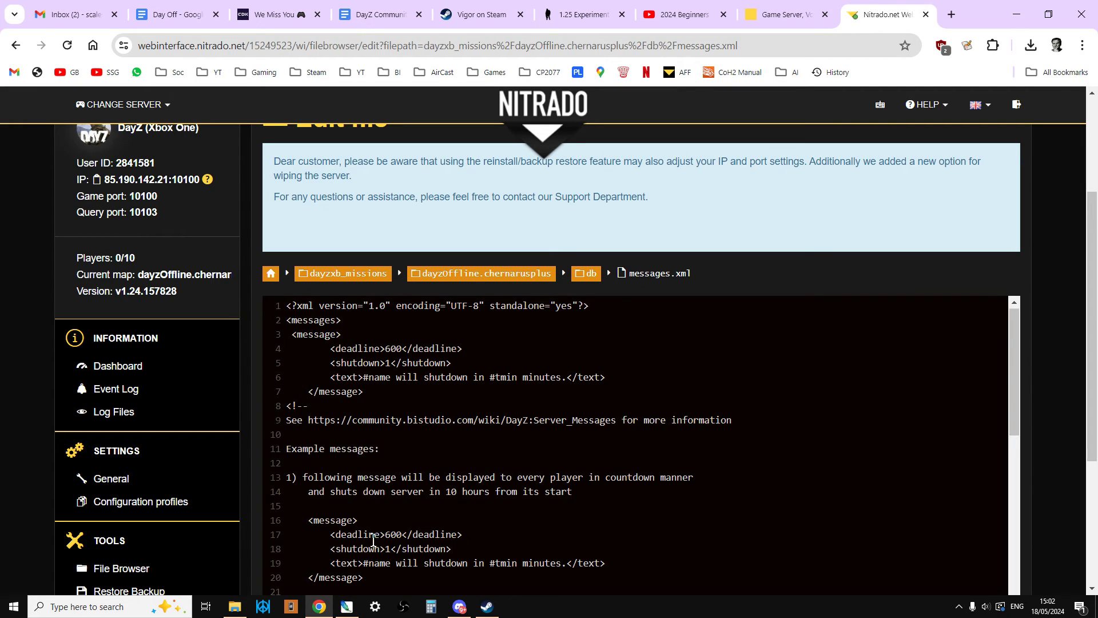
pyautogui.scroll(-2, 361, 489)
pyautogui.moveTo(322, 338); pyautogui.dragTo(286, 336)
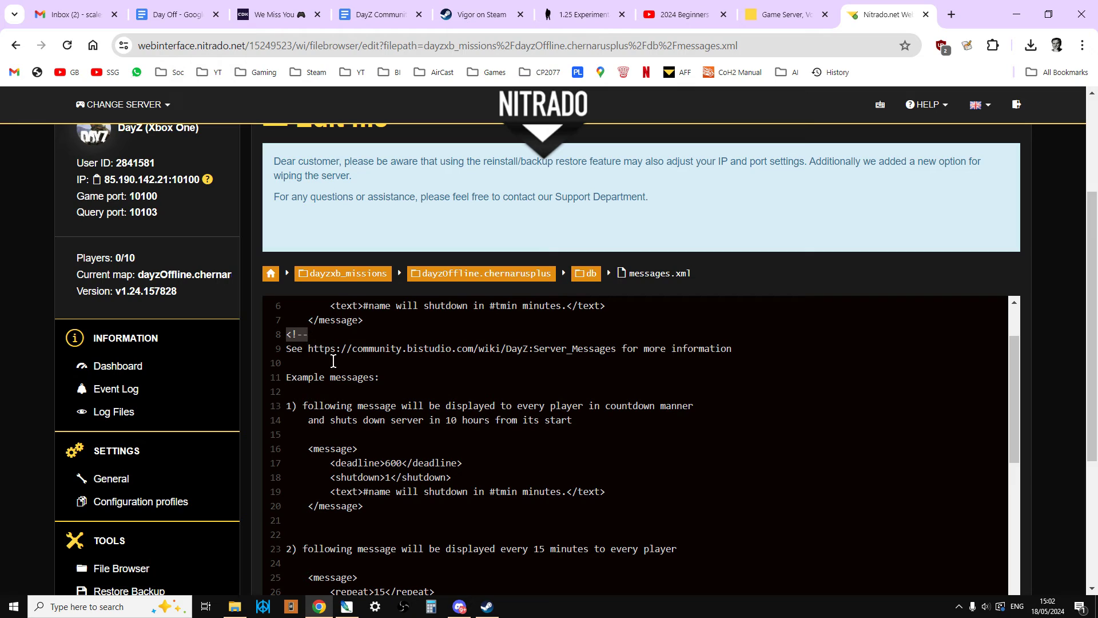
pyautogui.scroll(-2, 384, 401)
pyautogui.scroll(-3, 383, 400)
pyautogui.scroll(-1, 384, 400)
pyautogui.moveTo(348, 506); pyautogui.dragTo(306, 507)
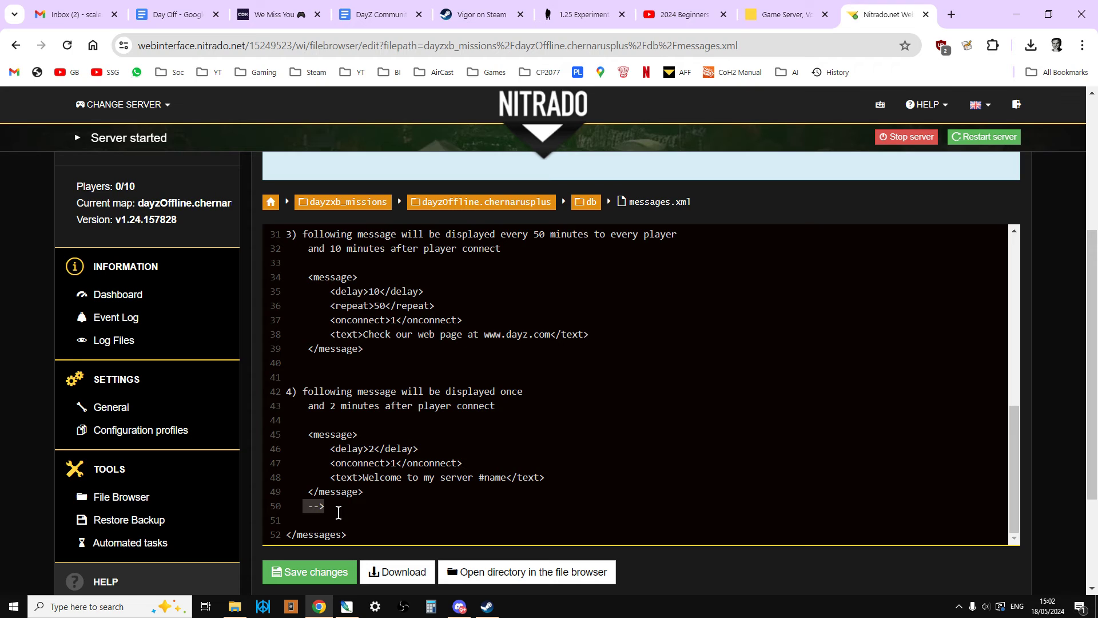
pyautogui.scroll(3, 344, 498)
pyautogui.scroll(3, 353, 481)
pyautogui.scroll(1, 353, 479)
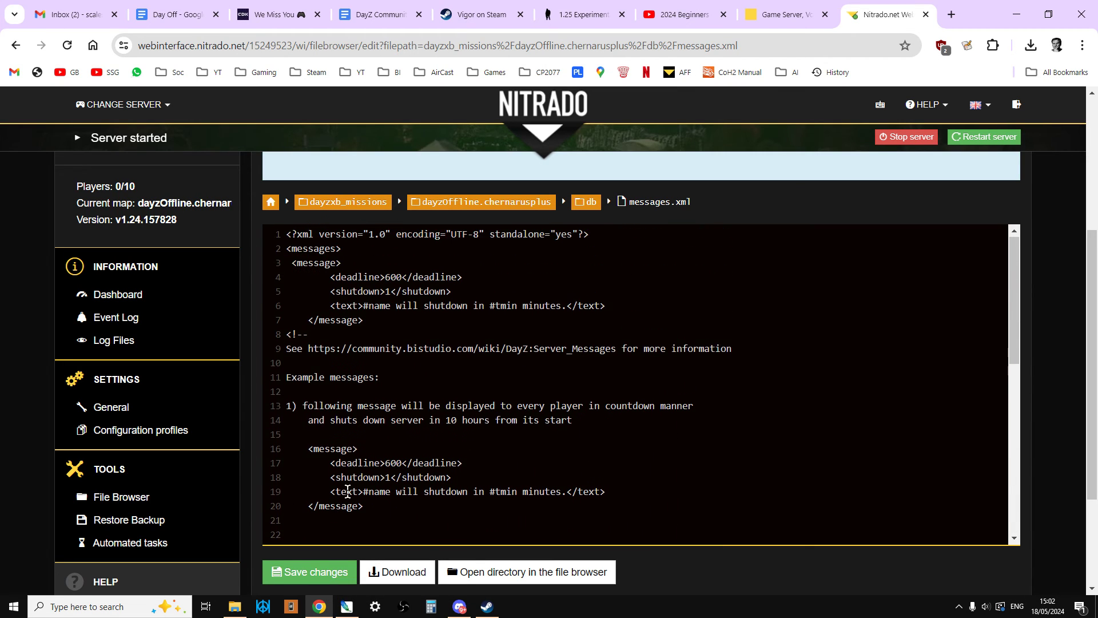
pyautogui.moveTo(309, 335); pyautogui.dragTo(287, 335)
pyautogui.click(397, 385)
pyautogui.moveTo(364, 507); pyautogui.dragTo(304, 450)
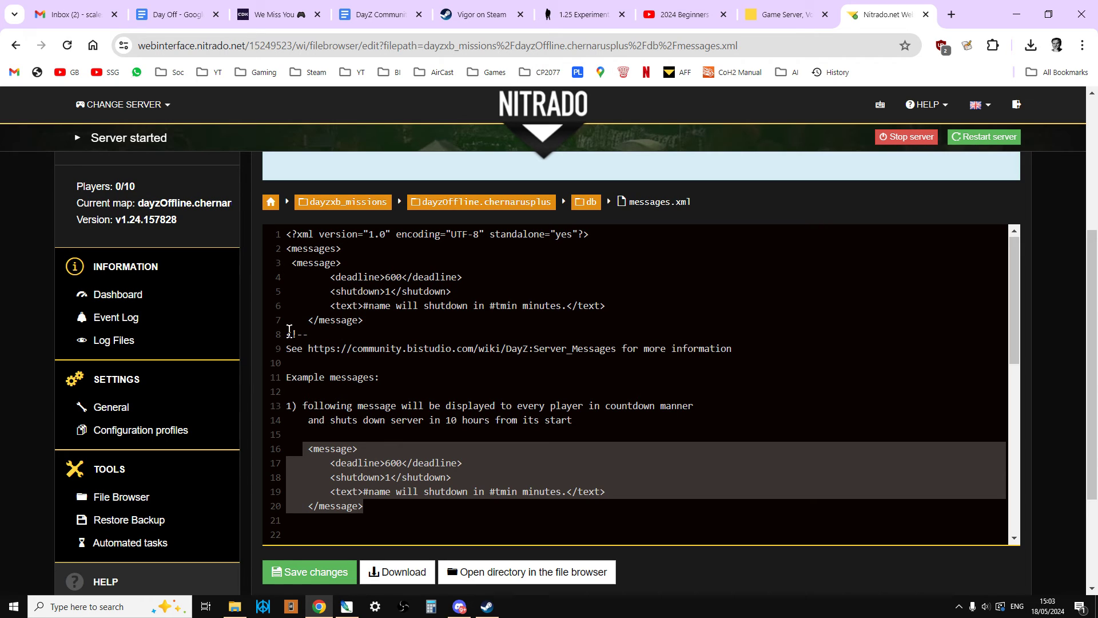
pyautogui.click(291, 331)
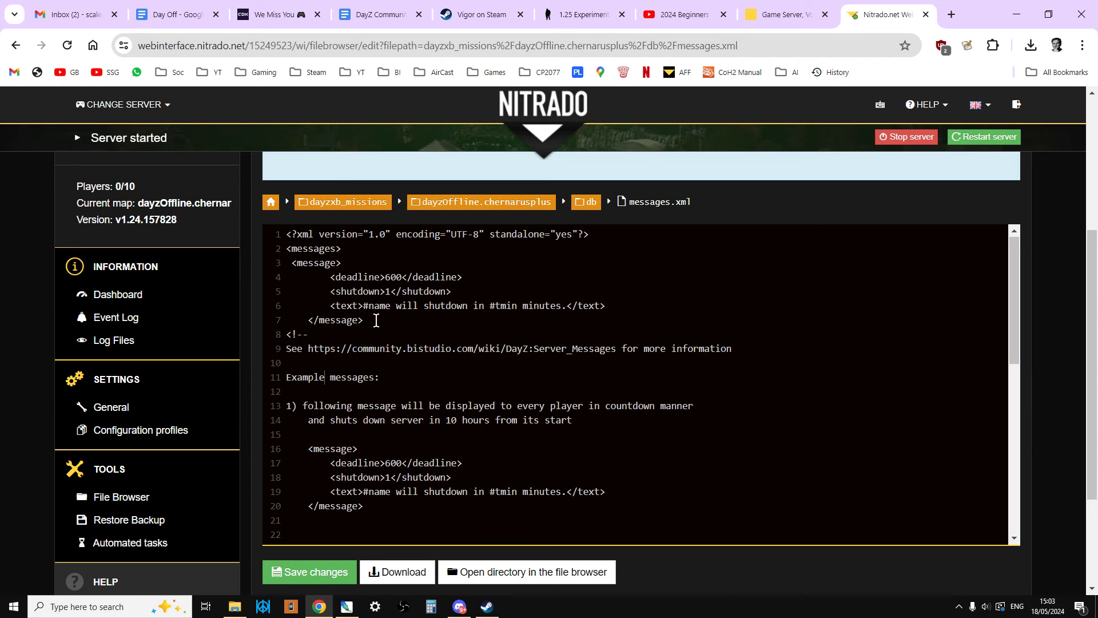
pyautogui.click(387, 315)
pyautogui.moveTo(567, 307); pyautogui.dragTo(360, 307)
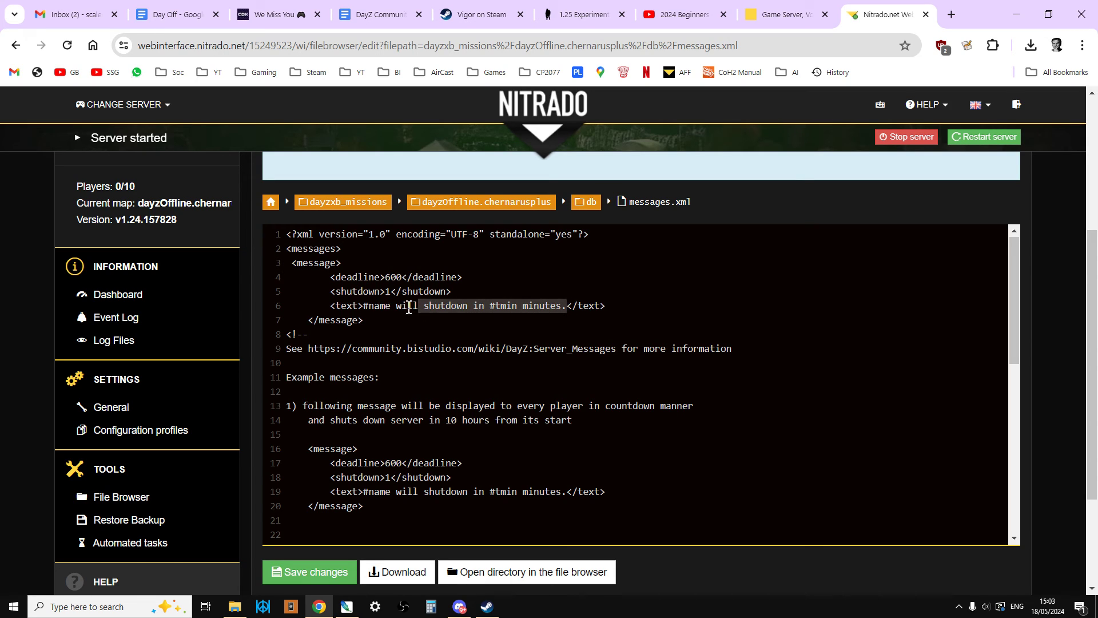
pyautogui.click(502, 308)
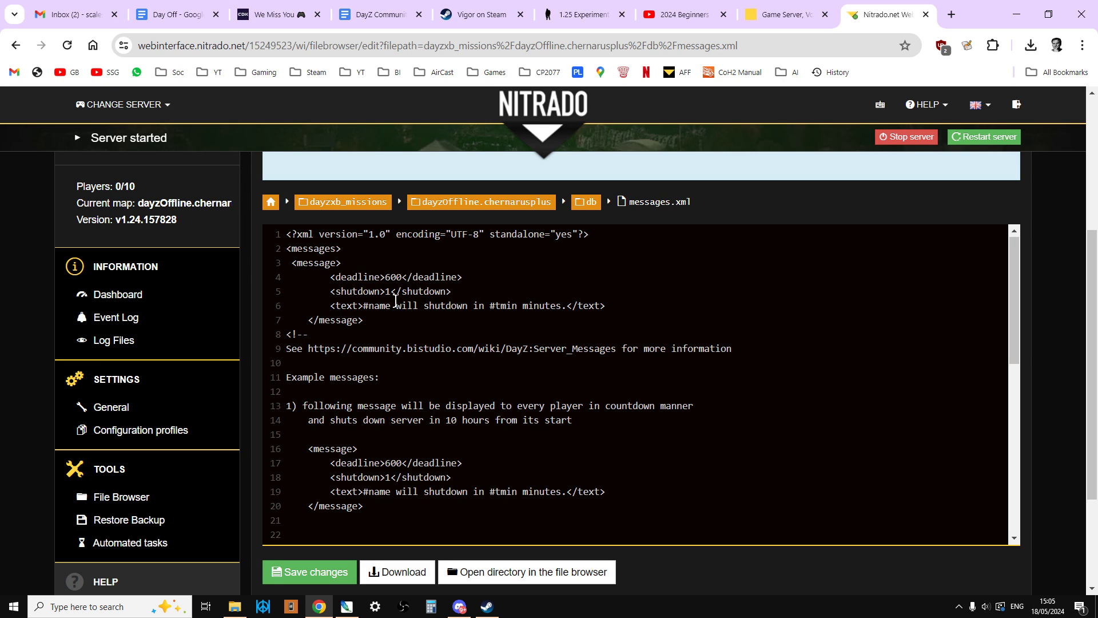
# Review the new message block on lines 3–7 and save messages.xml
pyautogui.moveTo(364, 319); pyautogui.dragTo(290, 263)
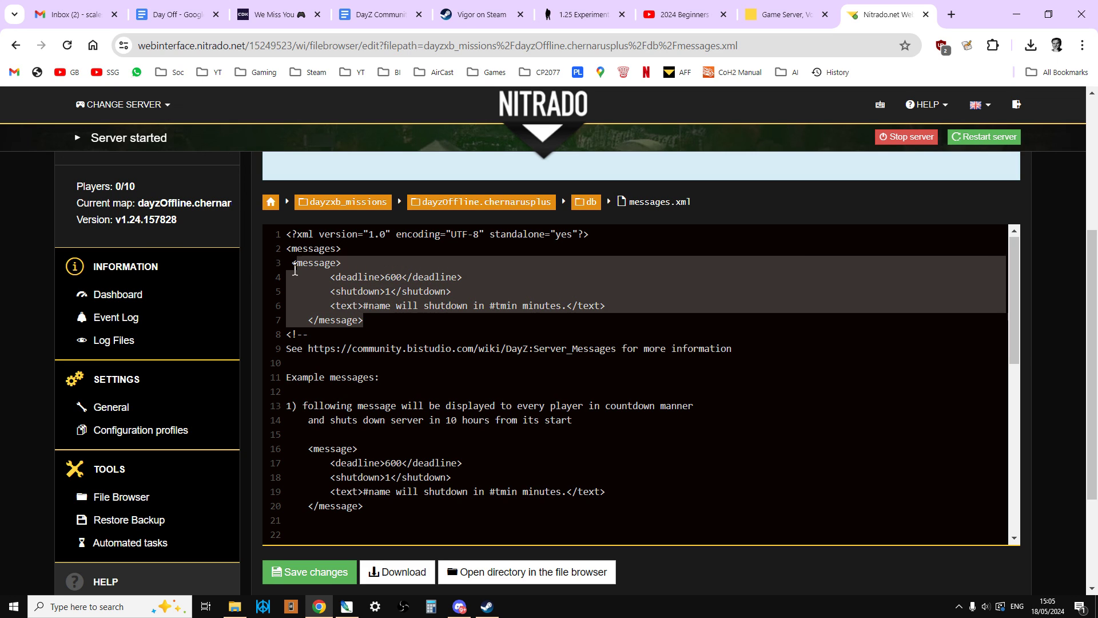
pyautogui.click(411, 326)
pyautogui.click(325, 573)
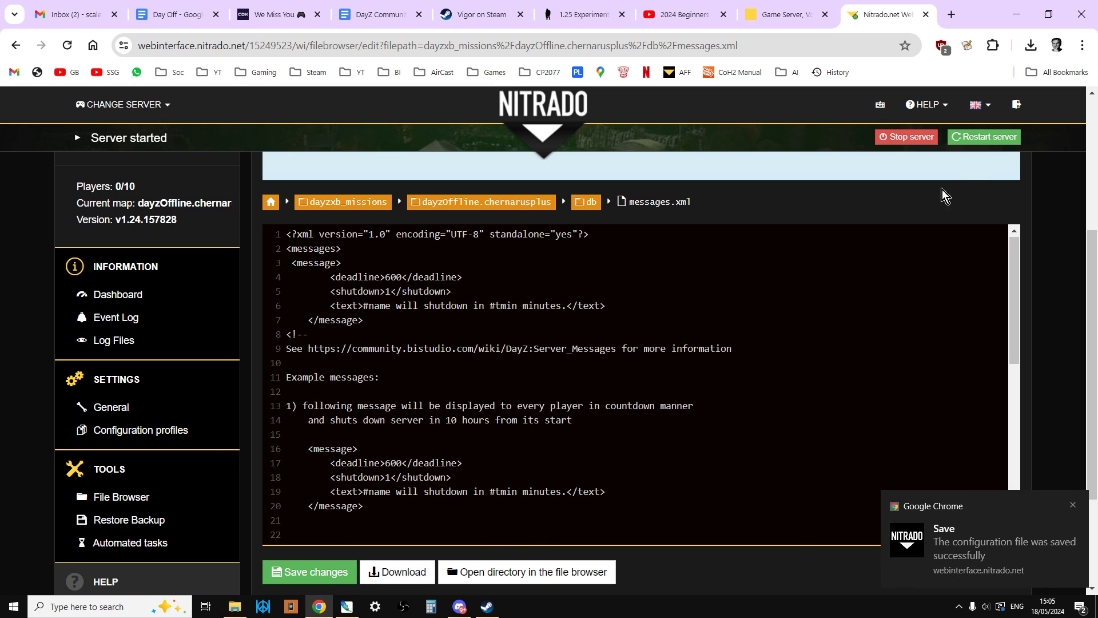
# Restart the DayZ server, confirming the restart dialog
pyautogui.click(982, 137)
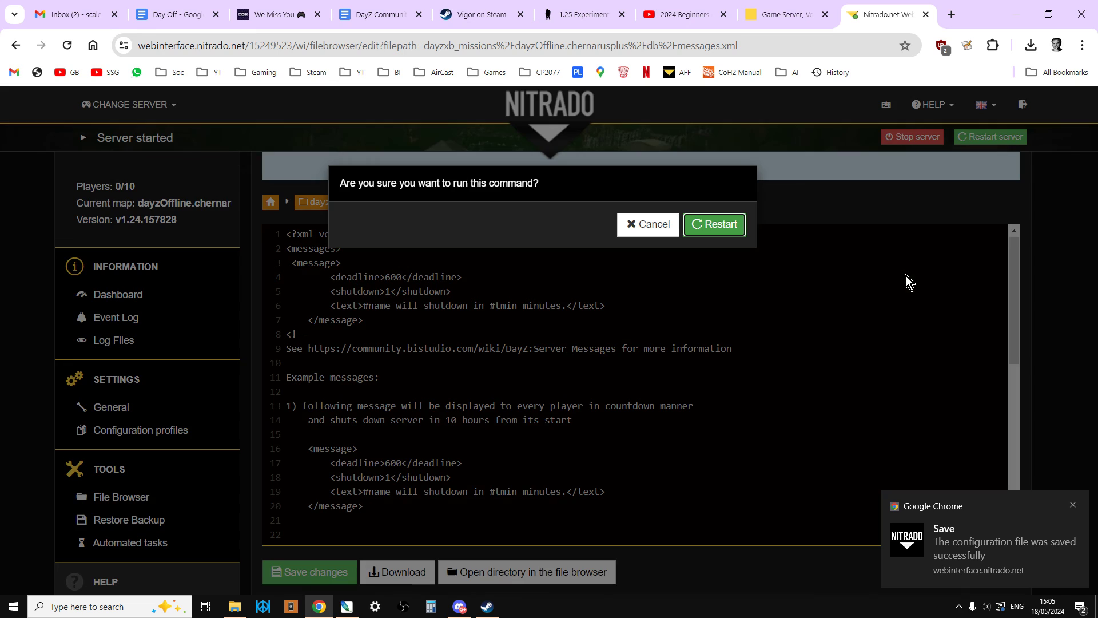
pyautogui.press('Return')
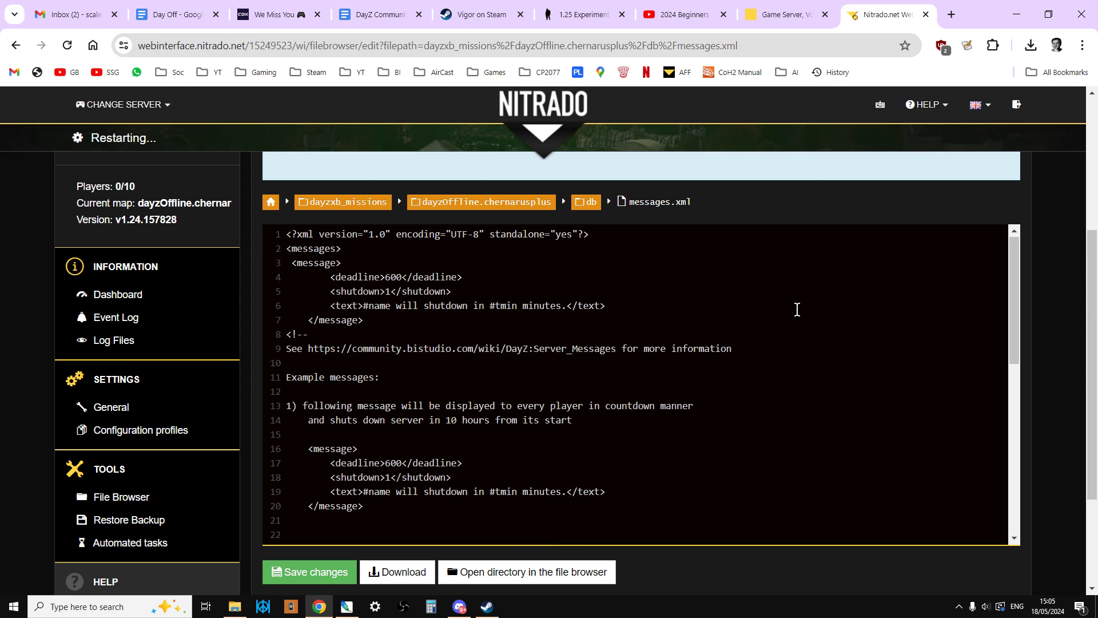